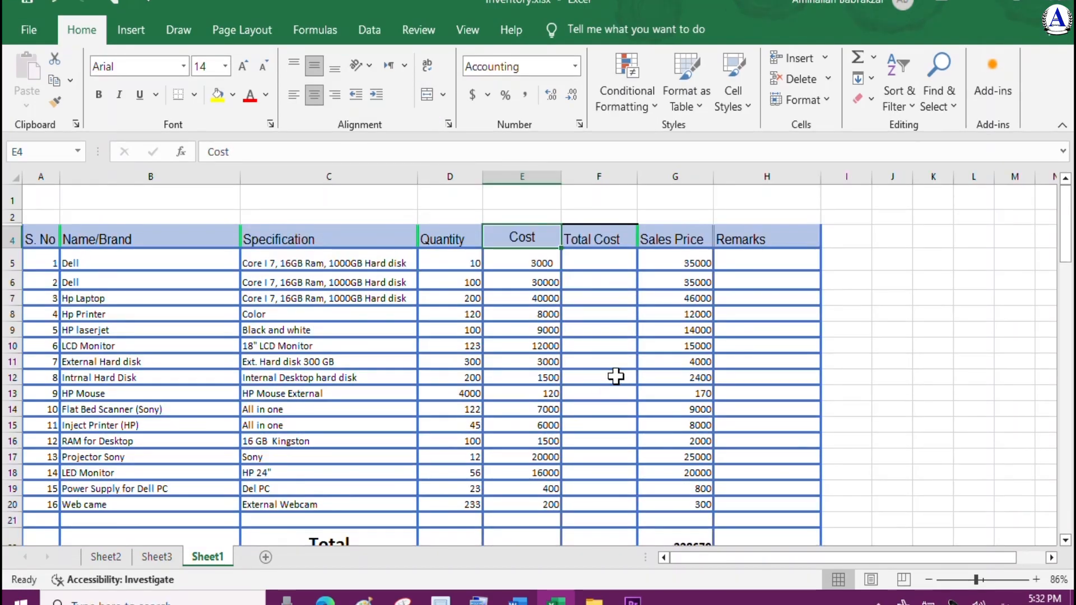
# Increase the height of header row 4 and widen the Cost column.
pyautogui.click(611, 378)
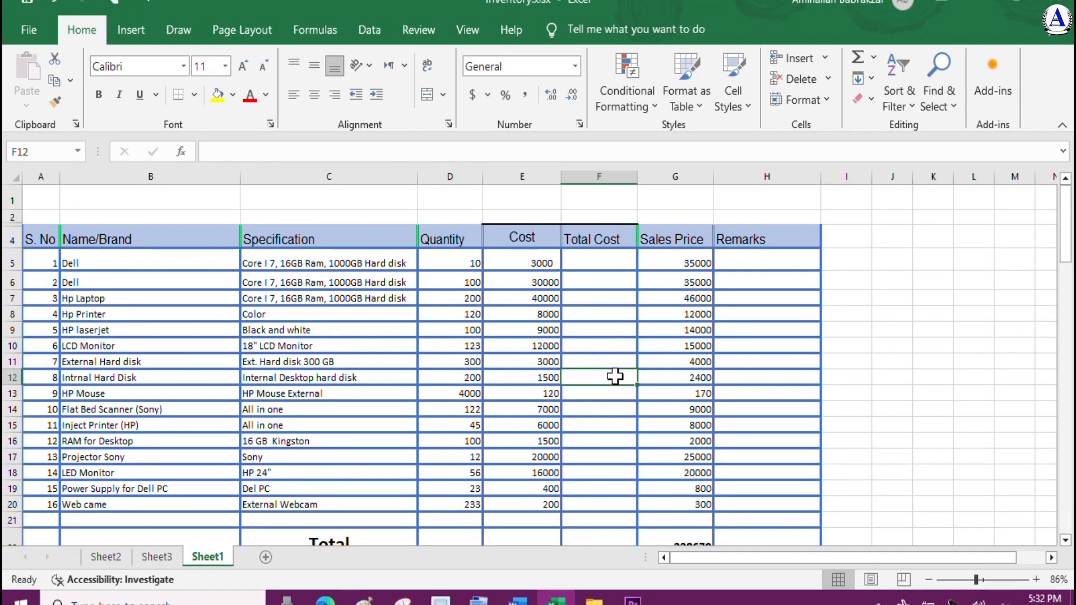
pyautogui.click(478, 284)
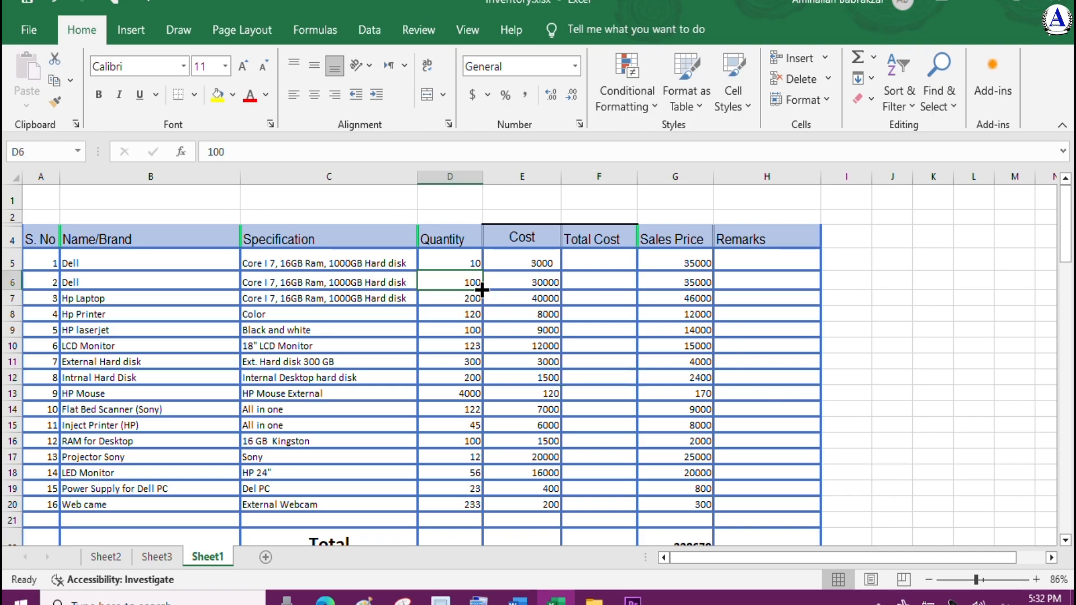
pyautogui.moveTo(12, 249); pyautogui.dragTo(12, 273)
pyautogui.click(493, 253)
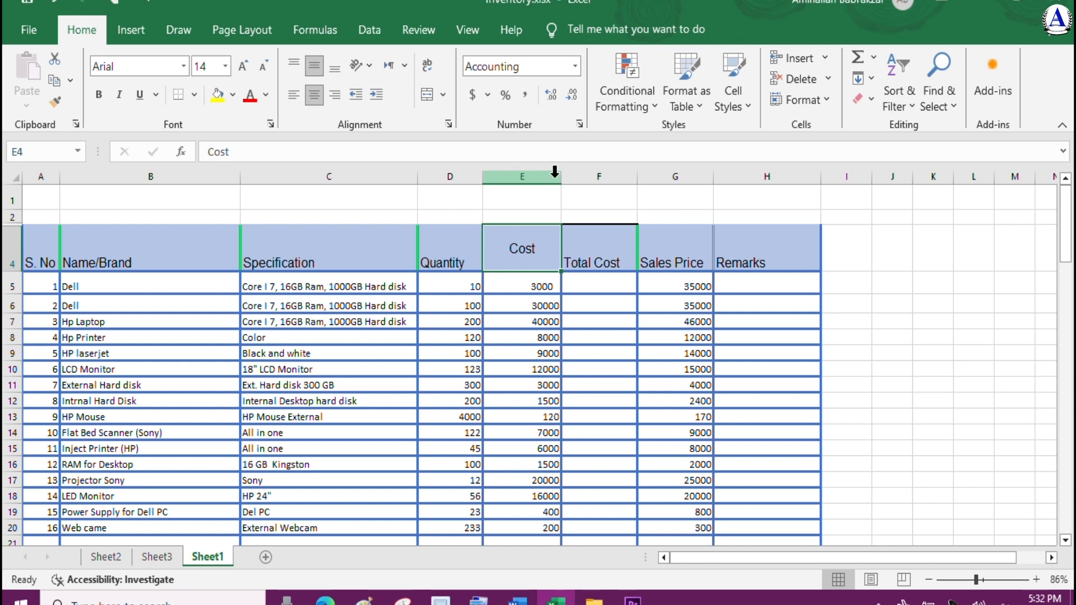
pyautogui.moveTo(560, 190); pyautogui.dragTo(581, 180)
pyautogui.moveTo(586, 238); pyautogui.dragTo(577, 263)
pyautogui.click(540, 288)
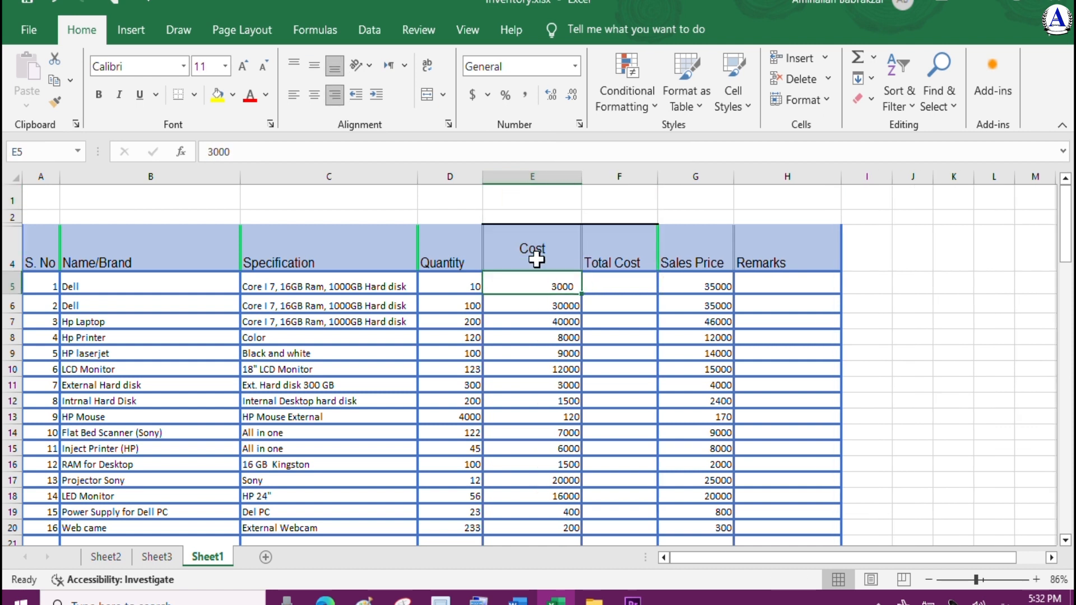
# Apply top and middle vertical alignment to the Cost header cell, finishing with bottom alignment.
pyautogui.click(537, 259)
pyautogui.click(786, 257)
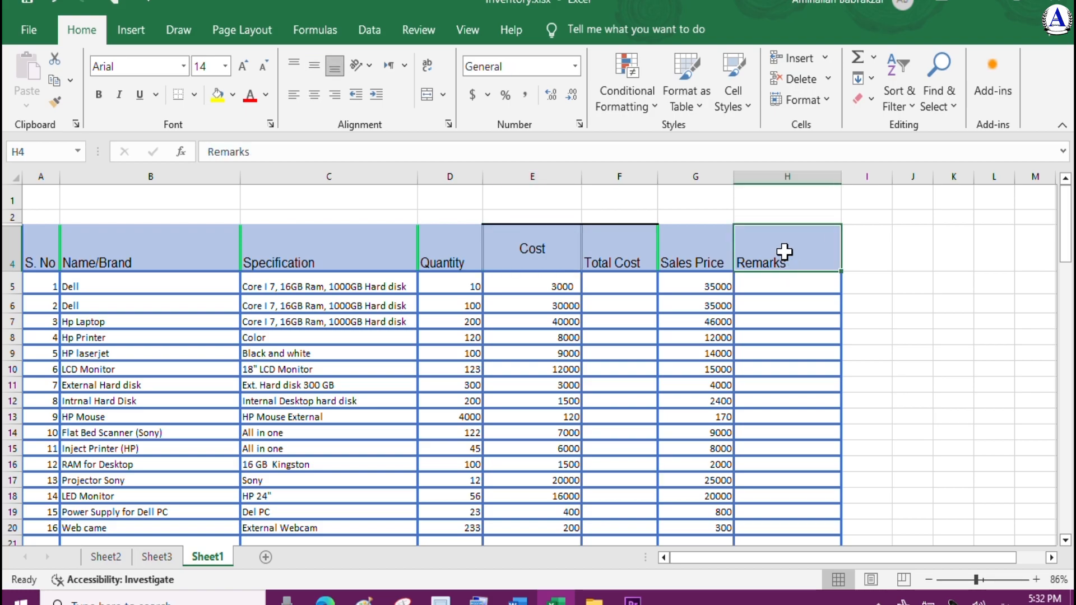
pyautogui.click(522, 261)
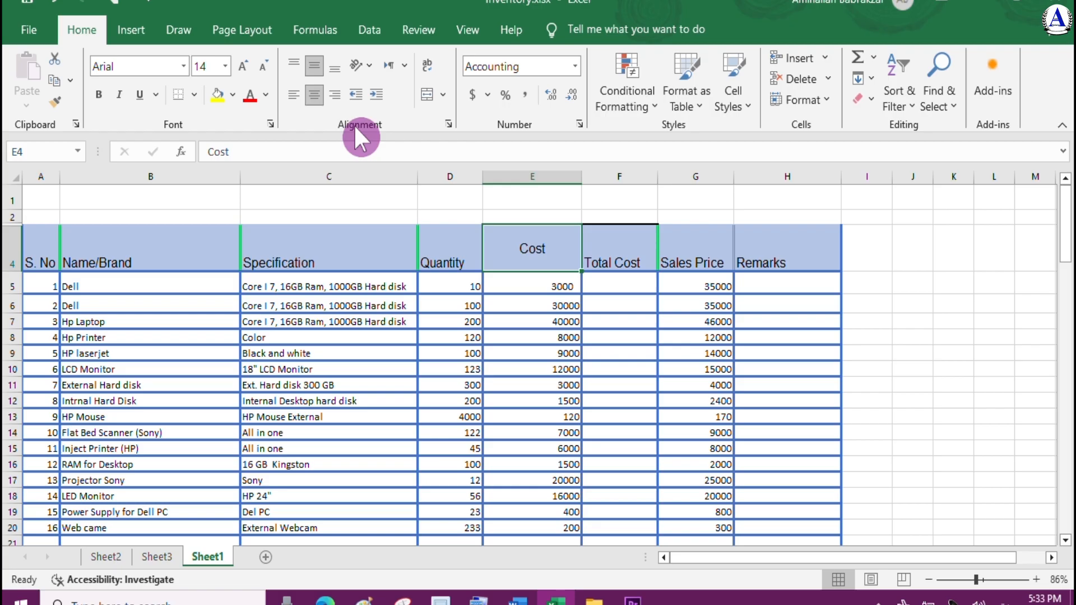
pyautogui.click(295, 68)
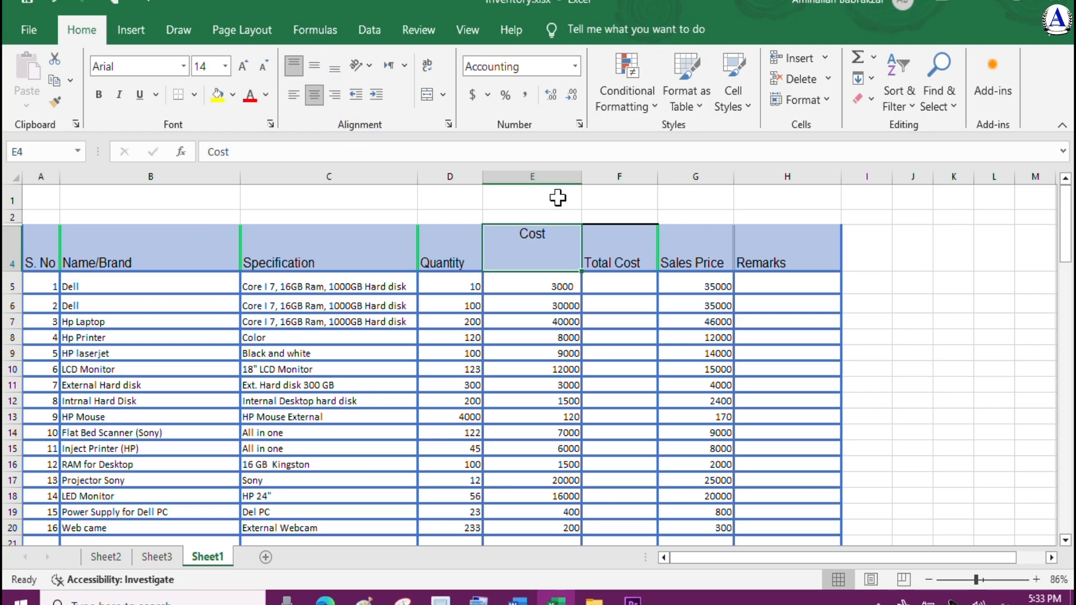
pyautogui.click(318, 67)
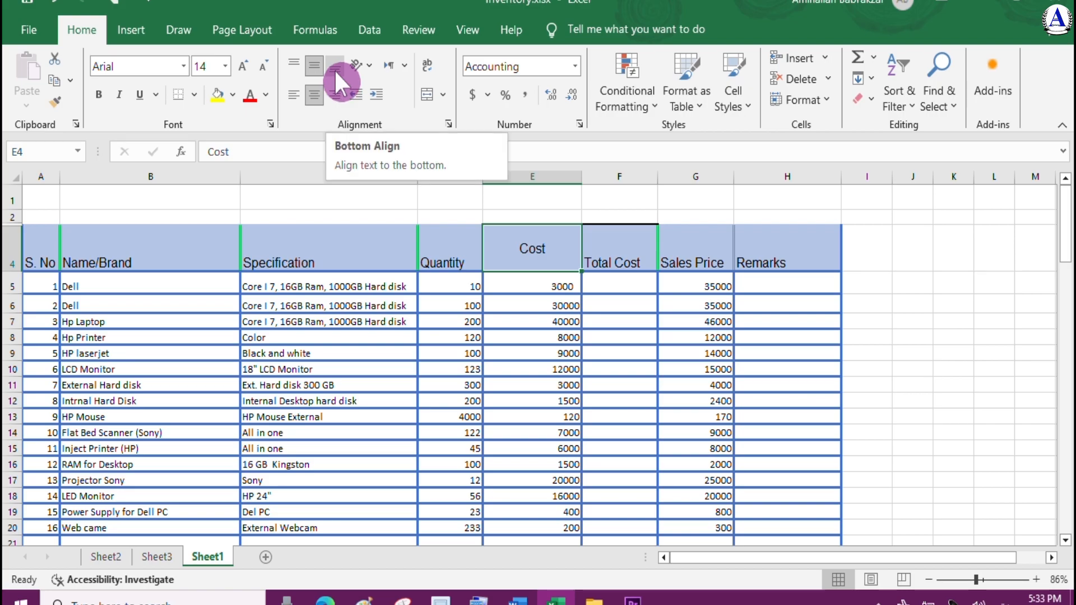
pyautogui.click(334, 69)
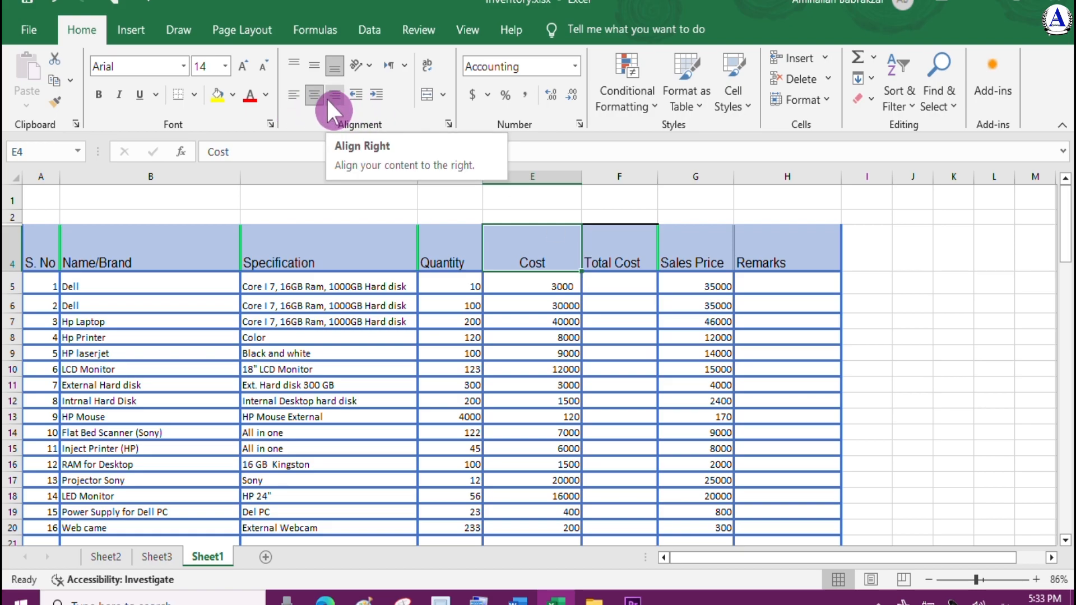
# Apply left and center horizontal alignment to the Cost header cell, finishing with right alignment.
pyautogui.click(292, 95)
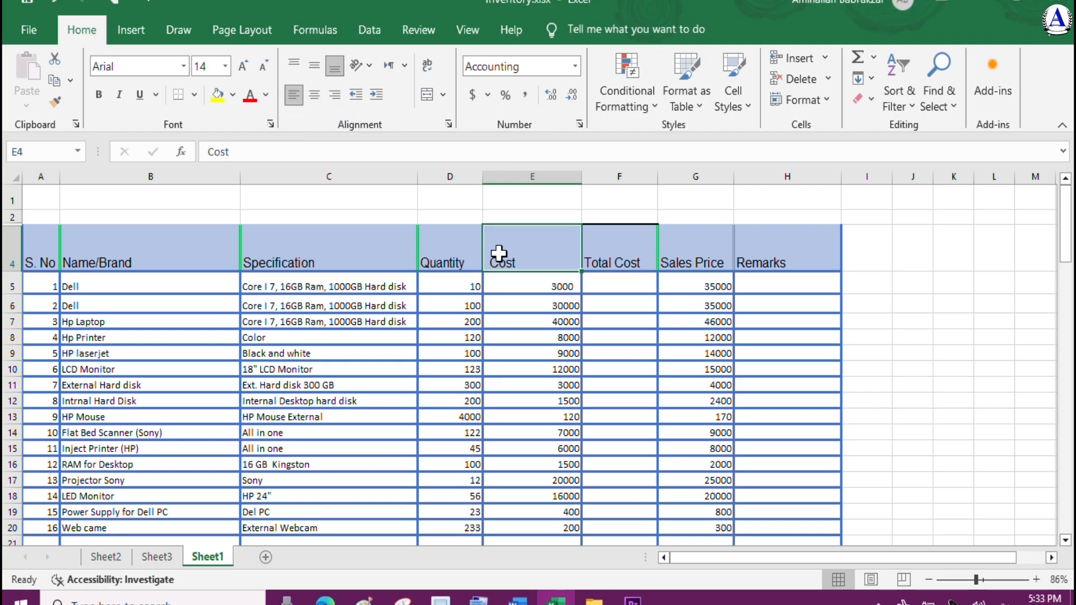
pyautogui.click(315, 97)
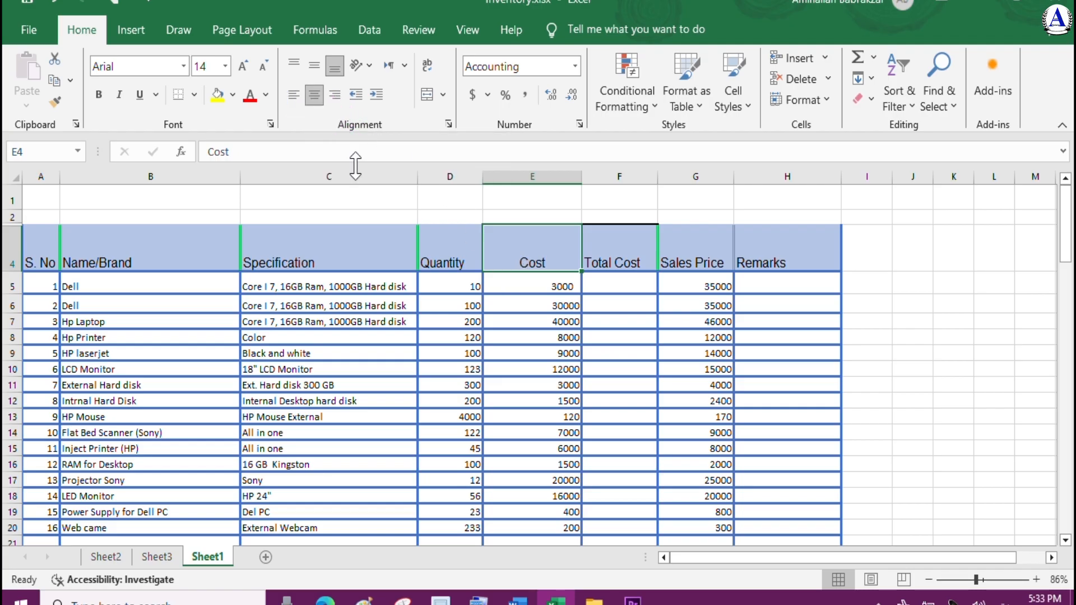
pyautogui.click(340, 99)
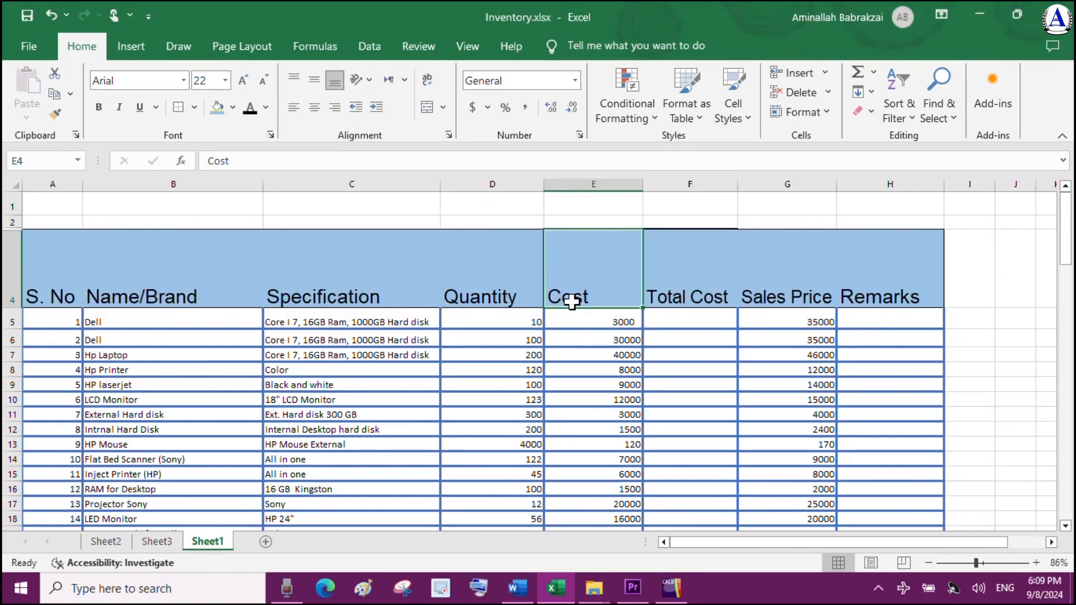
# Try the Angle Counterclockwise and Angle Clockwise orientations on the Cost header text in cell E4.
pyautogui.click(362, 83)
pyautogui.click(353, 83)
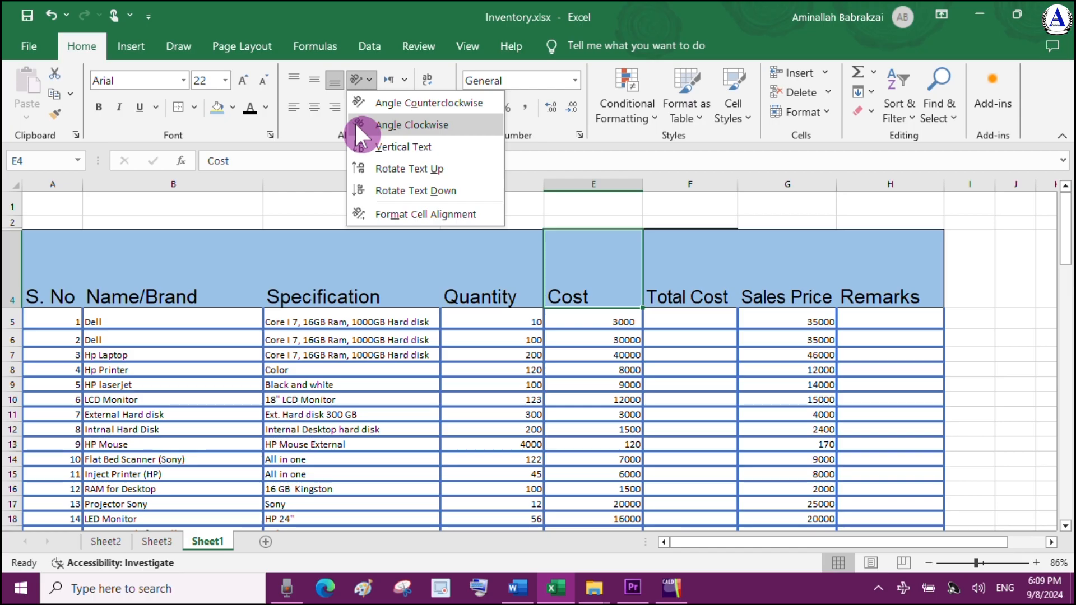
pyautogui.click(414, 104)
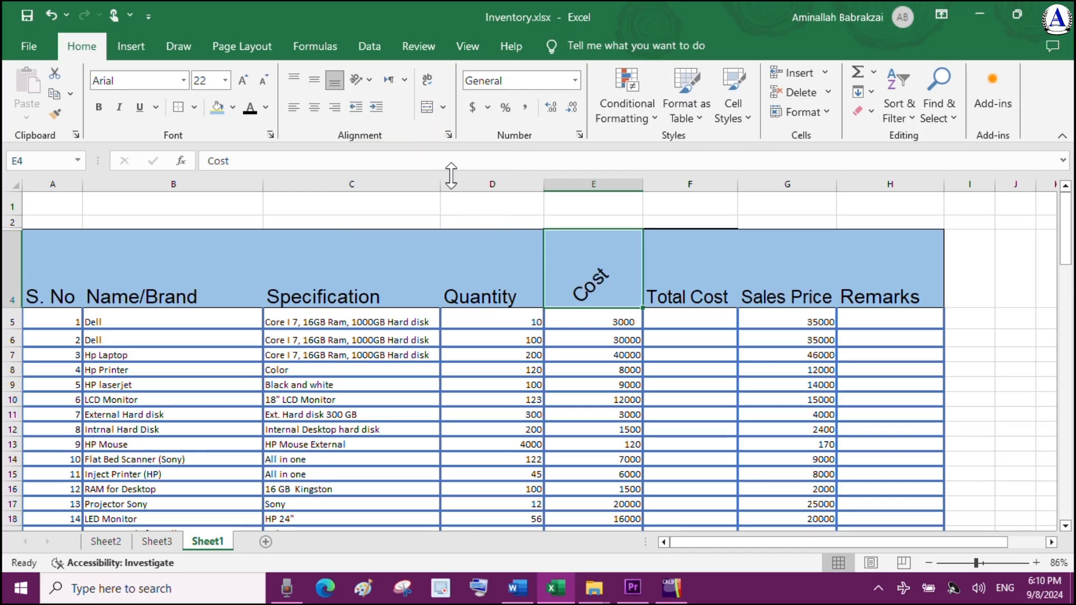
pyautogui.click(368, 80)
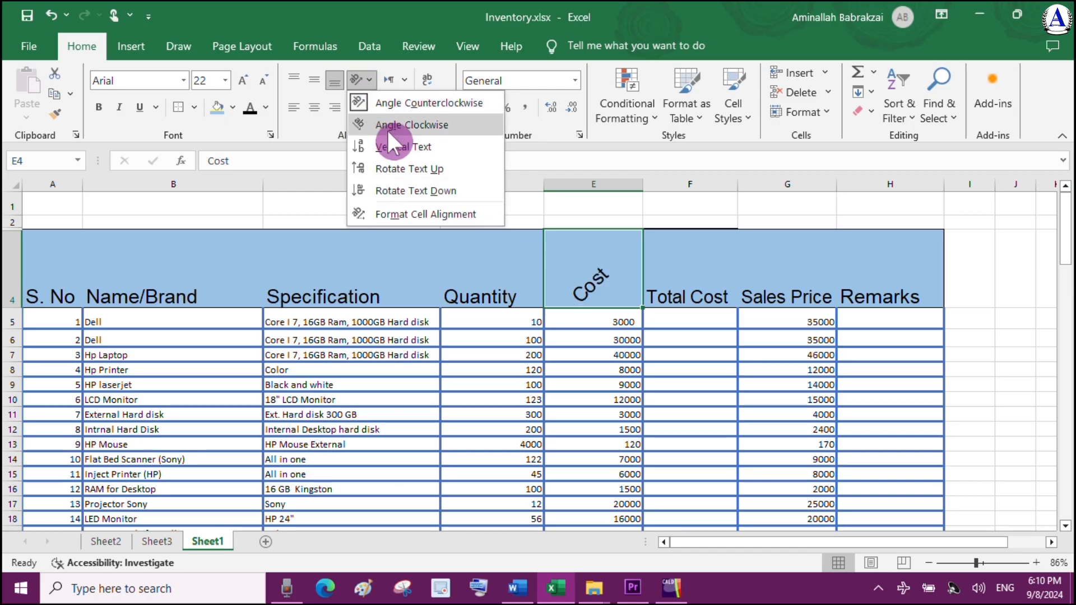
pyautogui.click(387, 126)
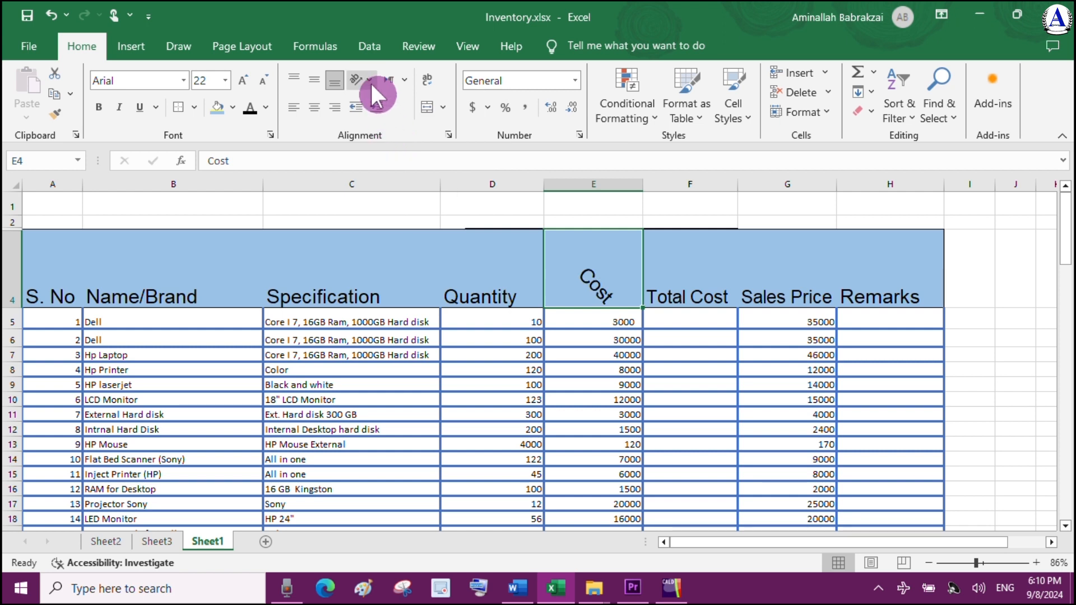
# Try the Vertical Text, Rotate Text Up and Rotate Text Down orientations on the Cost header.
pyautogui.click(365, 79)
pyautogui.click(381, 145)
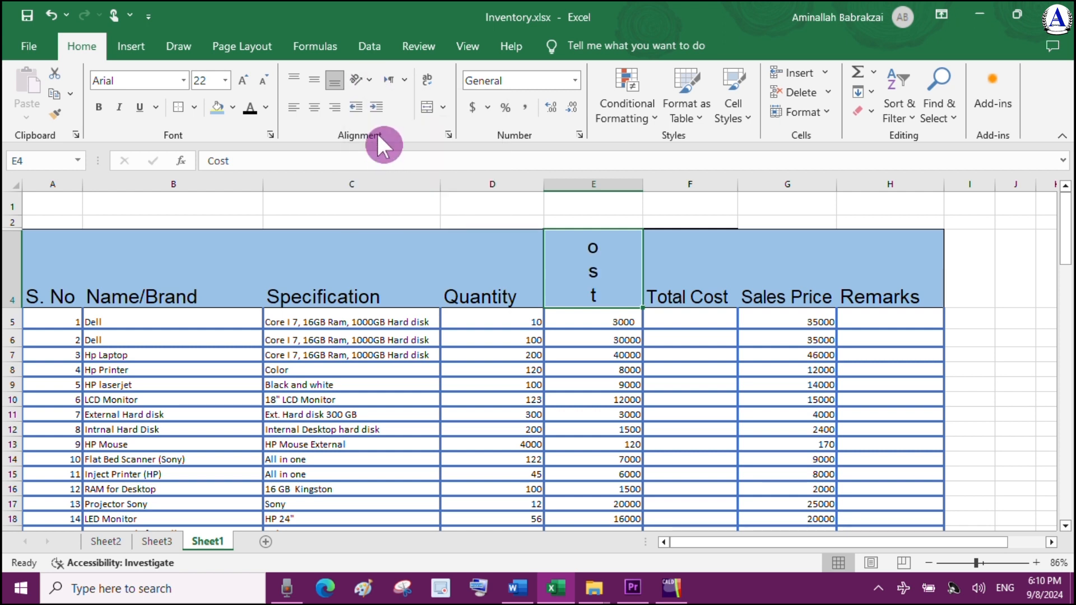
pyautogui.click(362, 80)
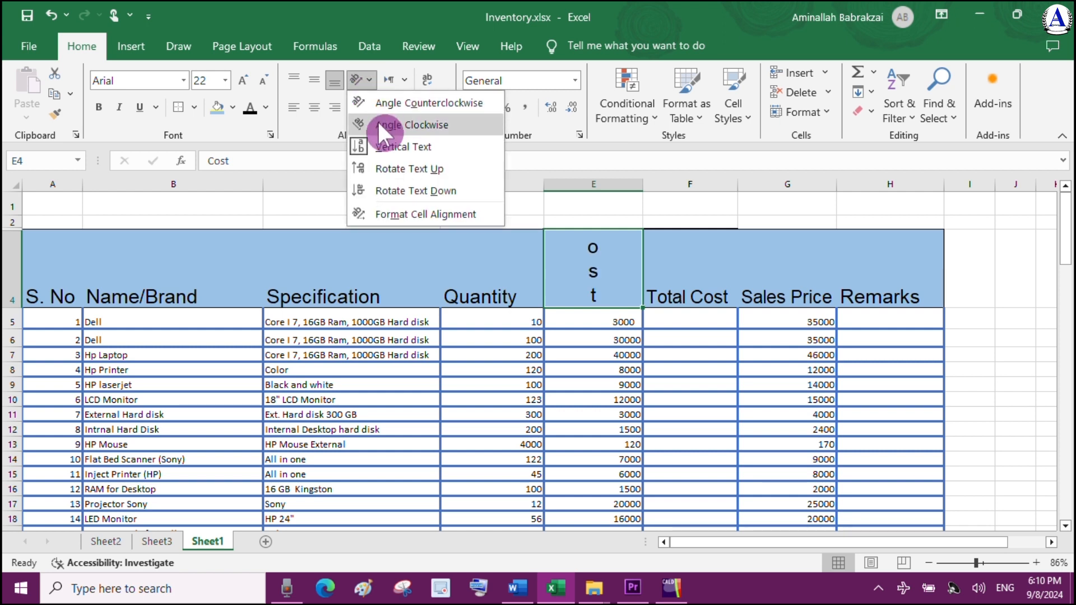
pyautogui.click(423, 167)
pyautogui.click(370, 80)
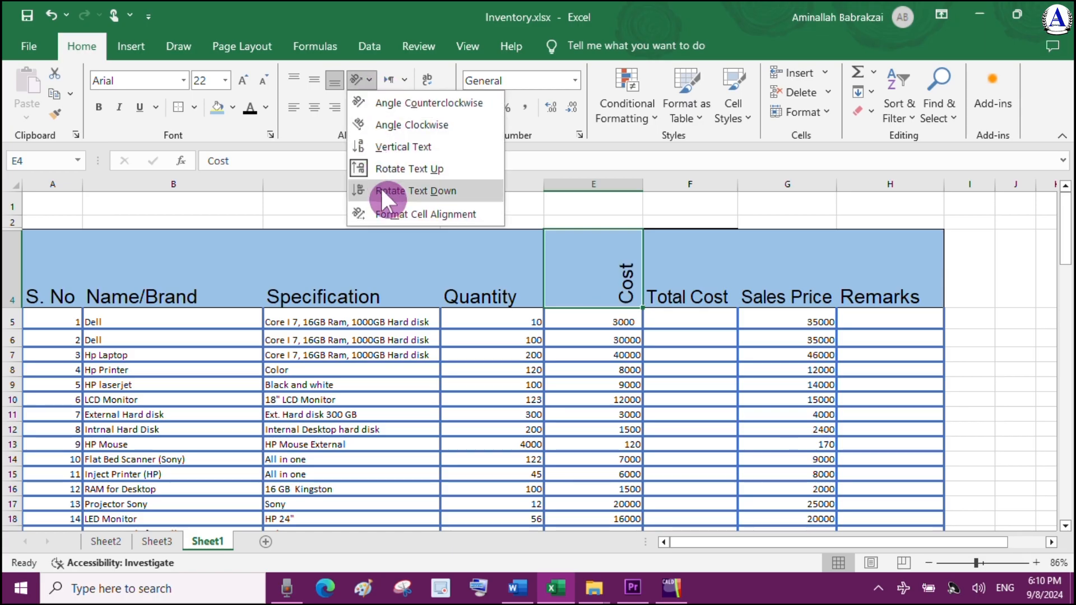
pyautogui.click(387, 186)
# Set the Cost header's text orientation to 0 degrees through the cell alignment settings.
pyautogui.click(368, 82)
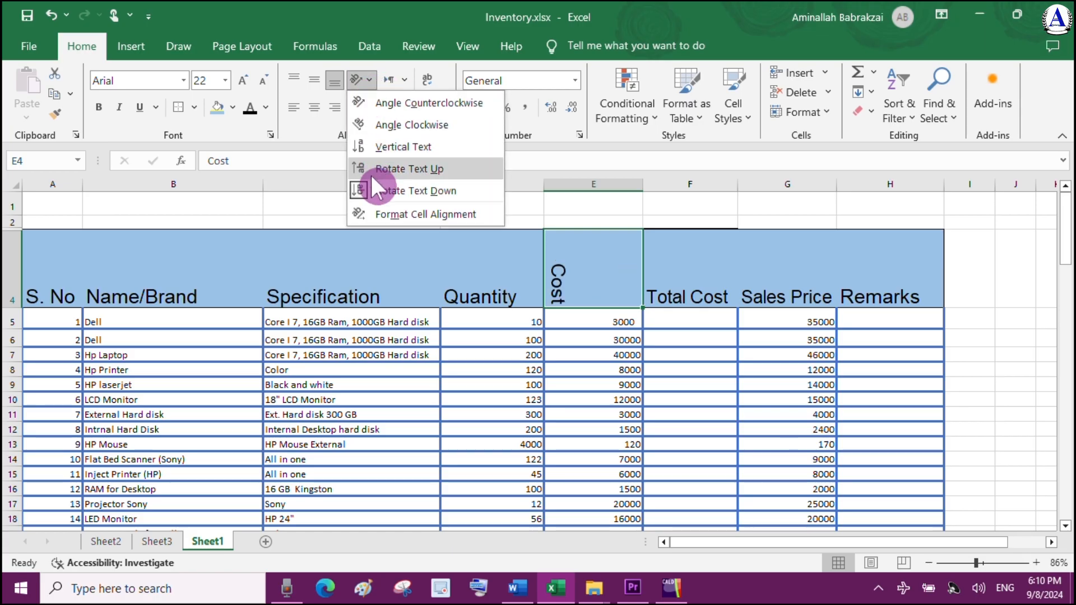
pyautogui.click(379, 207)
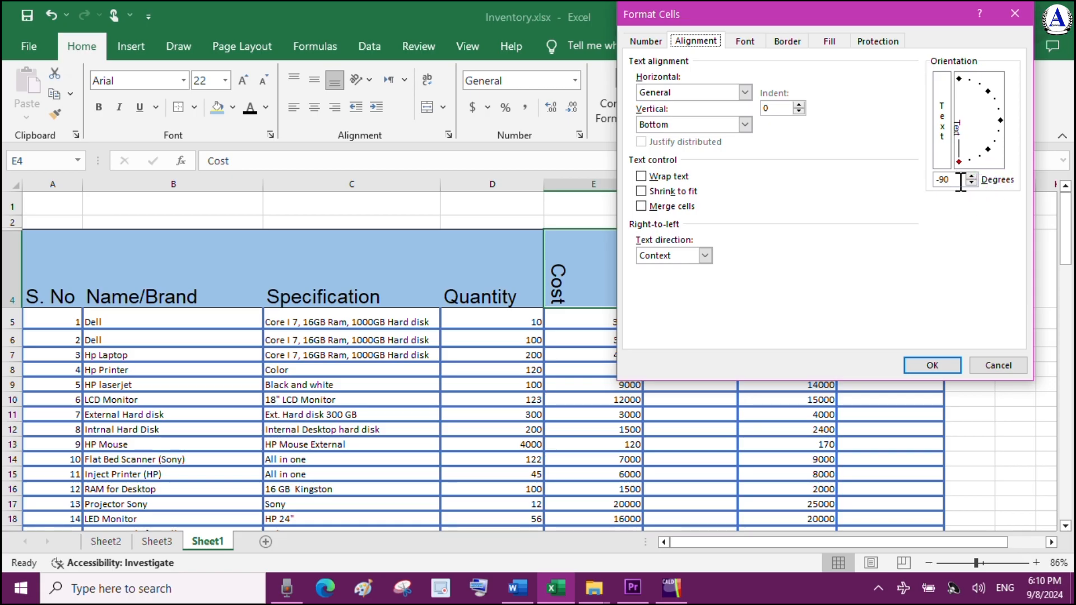
pyautogui.moveTo(952, 180); pyautogui.dragTo(807, 185)
pyautogui.write('0')
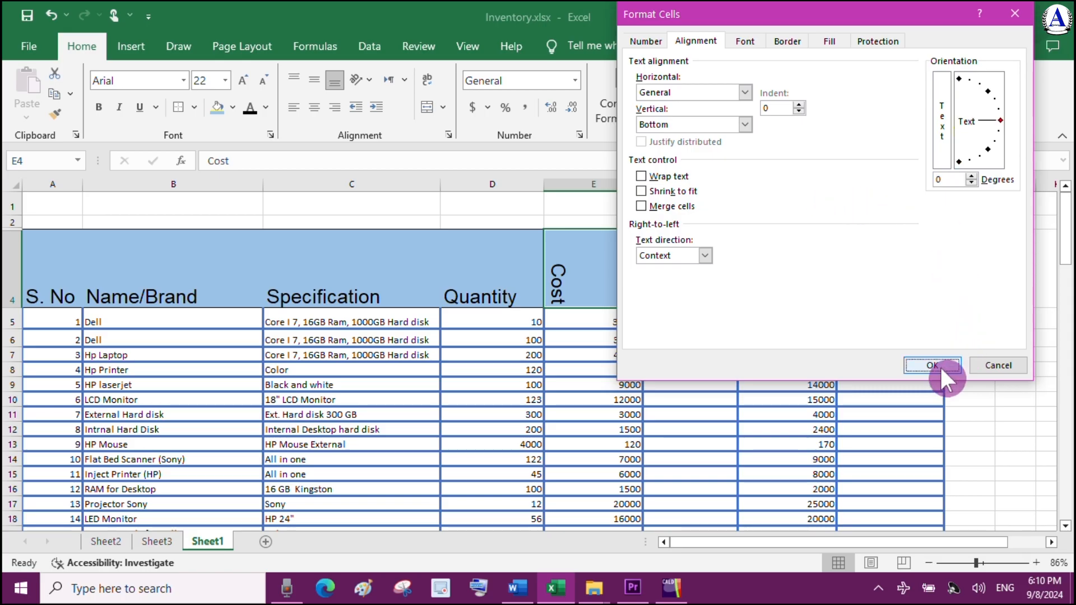
pyautogui.click(939, 365)
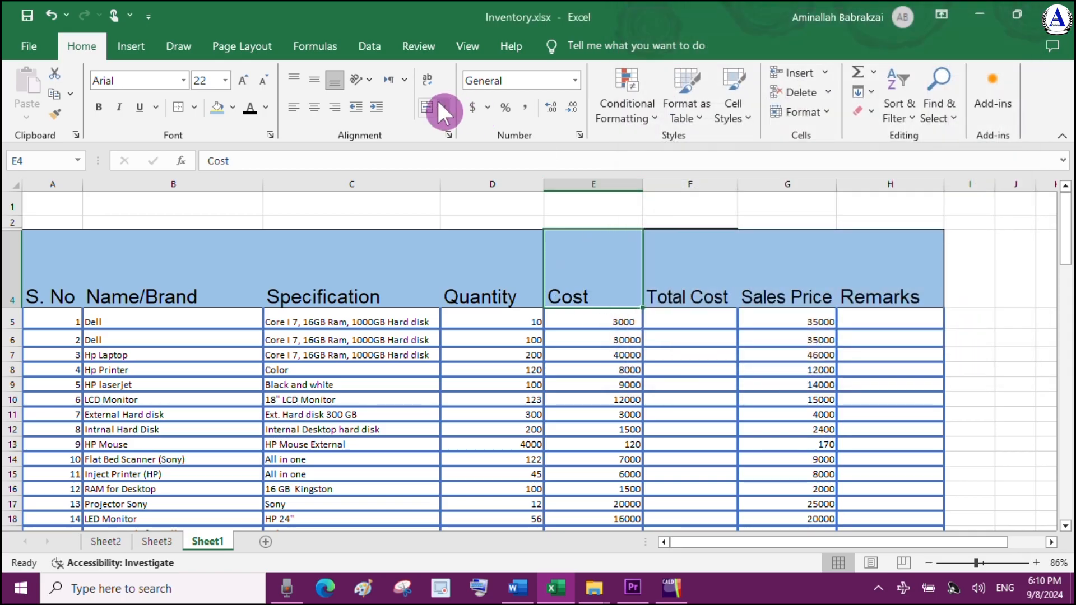
# Examine the protection, fill, border, font, alignment and number settings in the Format Cells dialog for the Cost header.
pyautogui.click(360, 82)
pyautogui.click(396, 211)
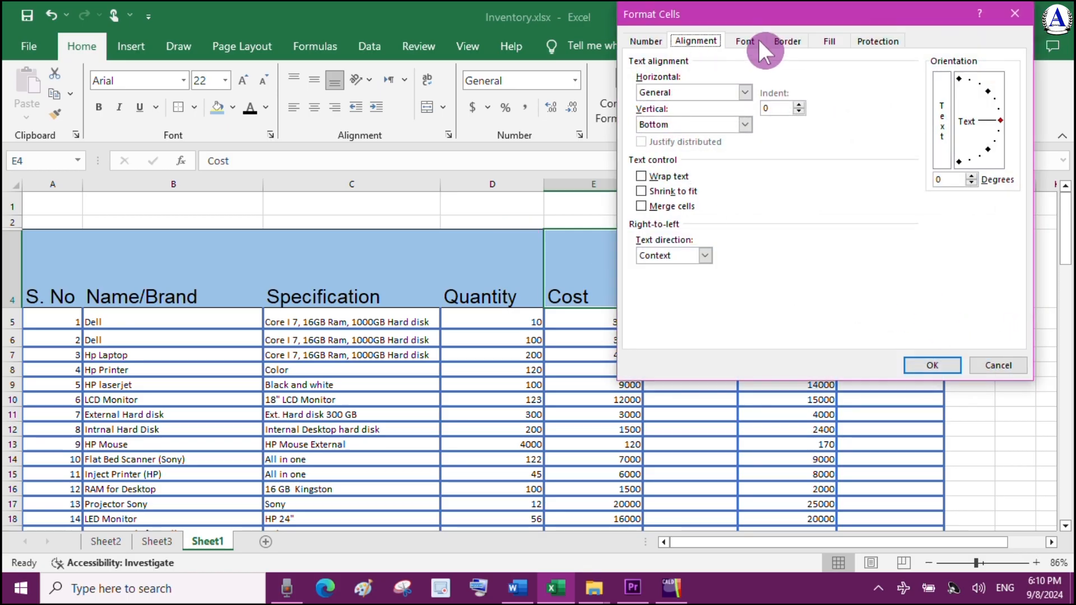
pyautogui.click(877, 41)
pyautogui.click(830, 41)
pyautogui.click(788, 41)
pyautogui.click(744, 41)
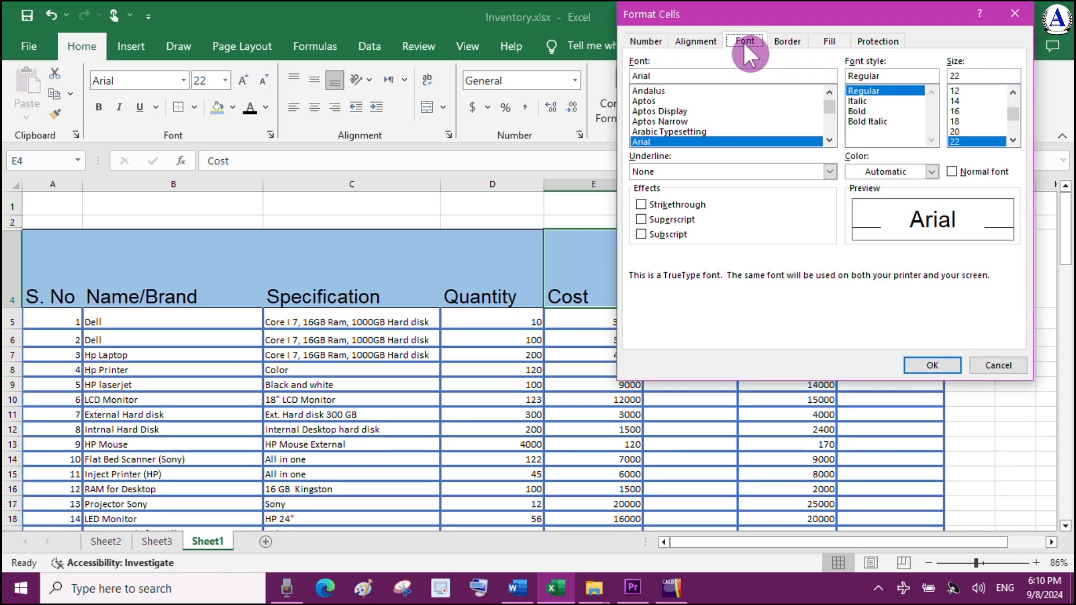
pyautogui.click(693, 44)
pyautogui.click(647, 42)
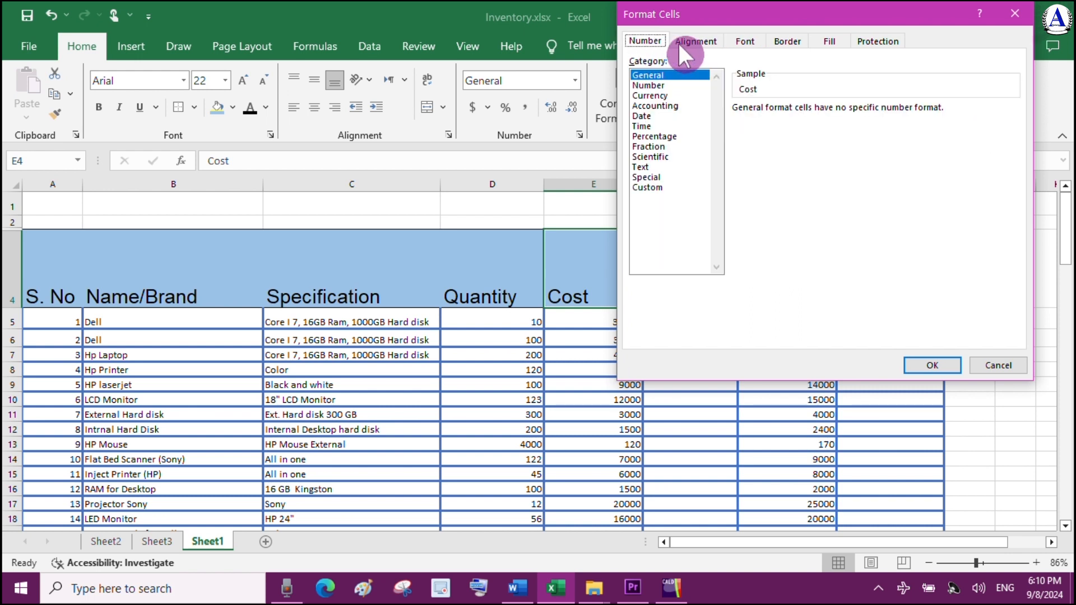
pyautogui.click(682, 42)
# Apply a light orange background fill to the Cost header cell.
pyautogui.click(829, 41)
pyautogui.click(715, 146)
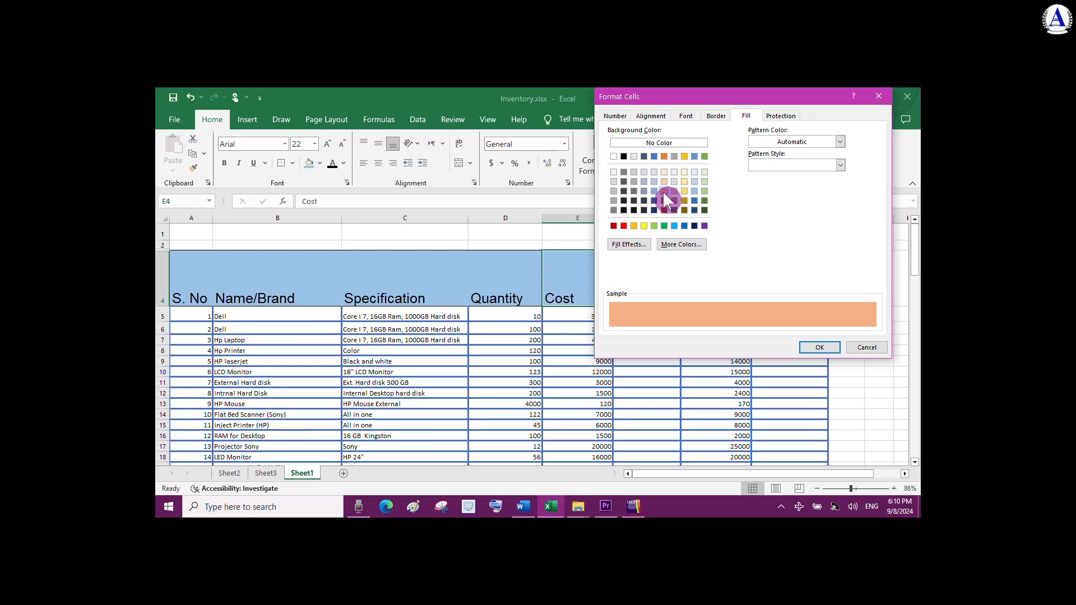
pyautogui.click(827, 348)
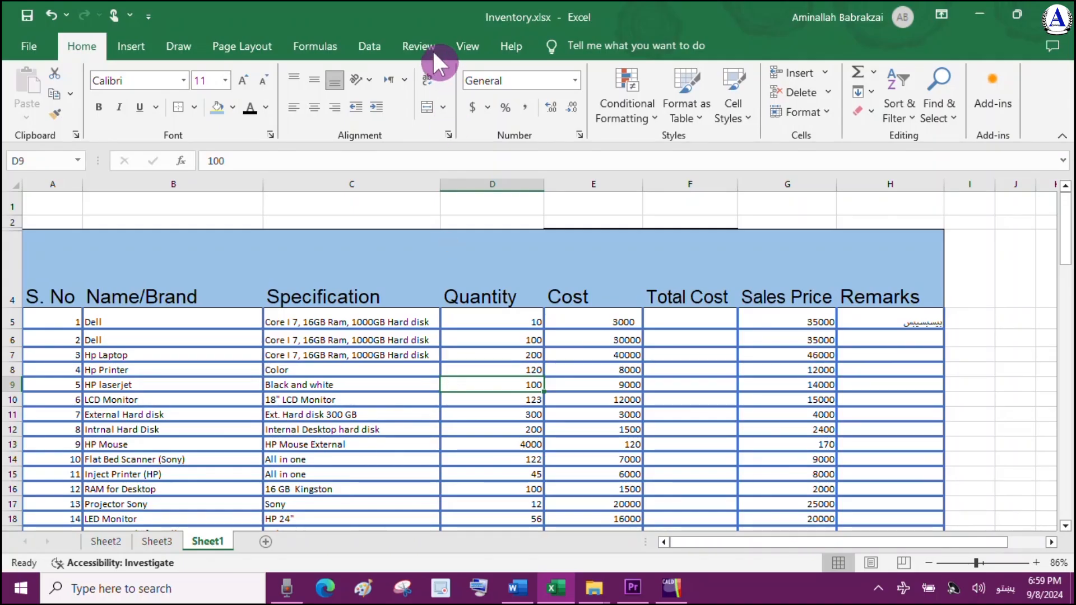
pyautogui.click(404, 78)
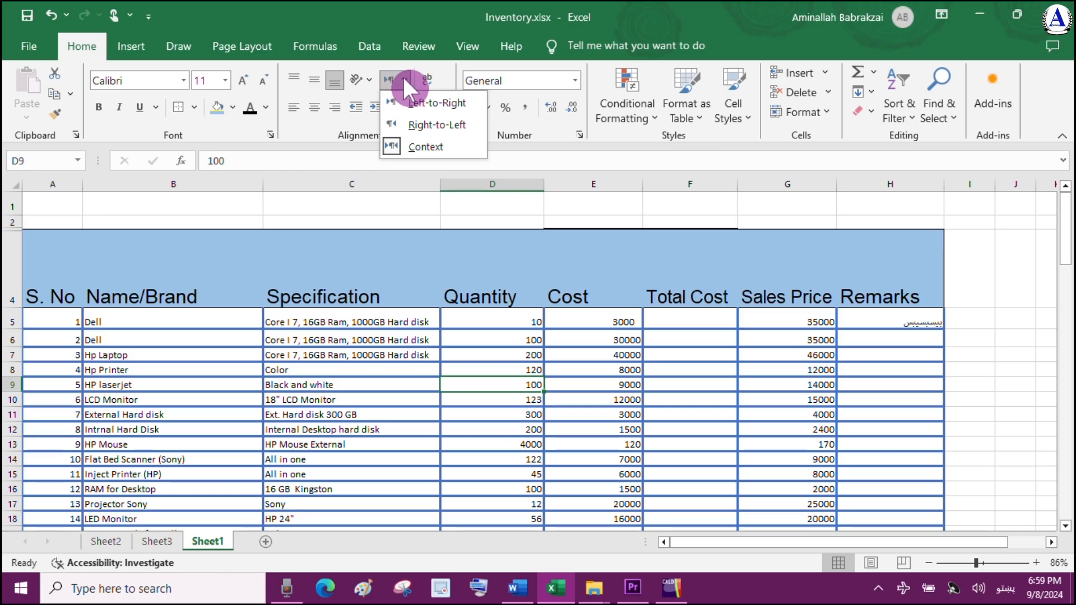
pyautogui.click(405, 78)
pyautogui.hotkey('alt', 'shift')
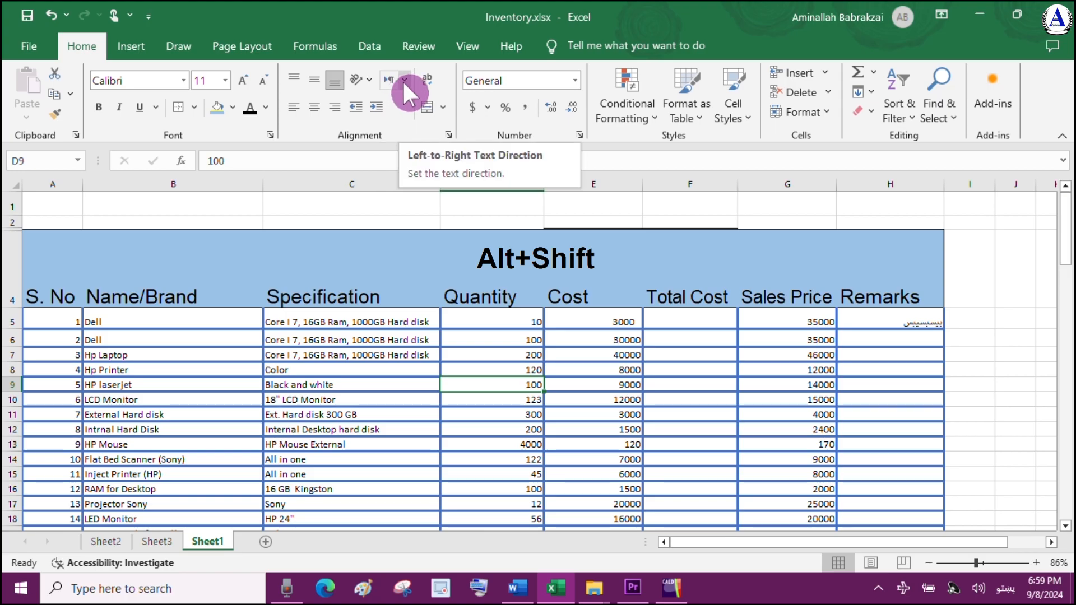
pyautogui.click(404, 80)
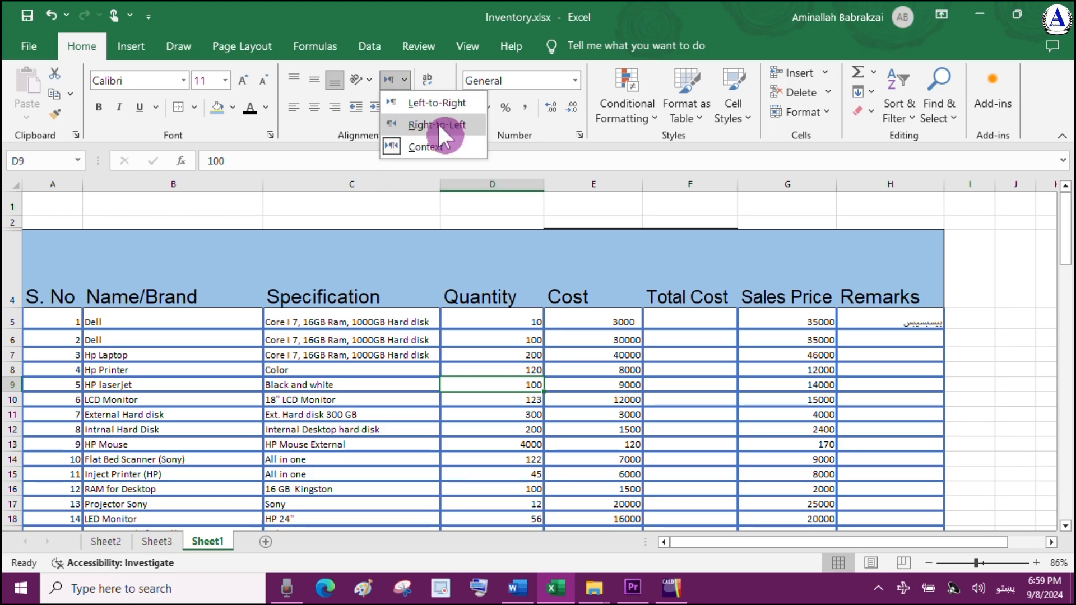
pyautogui.click(405, 79)
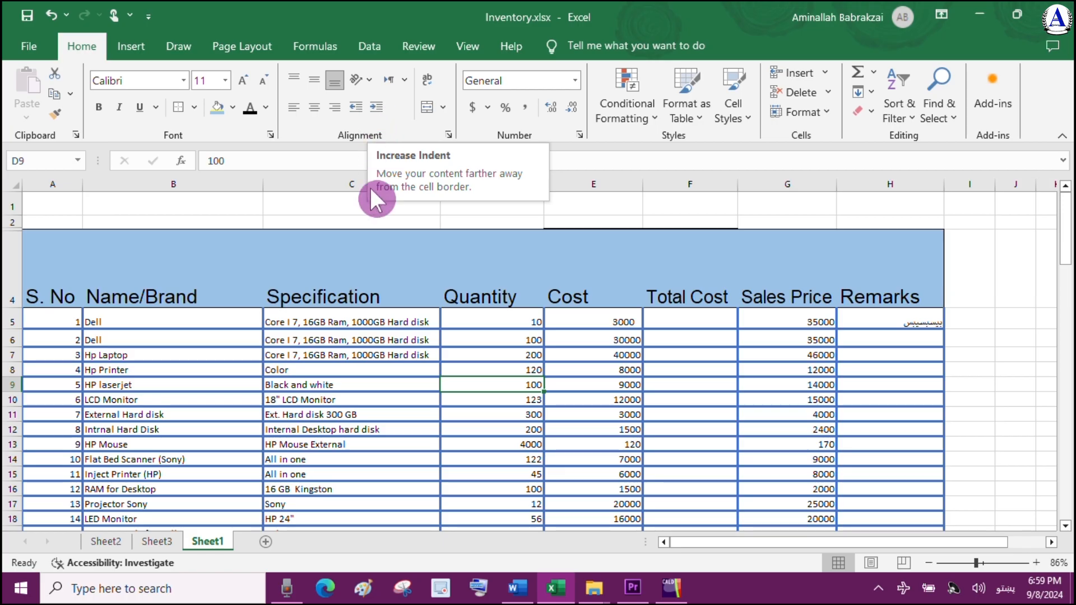
# Increase the indent of the first specification cell, C5, by three levels and decrease it back by three levels.
pyautogui.click(360, 320)
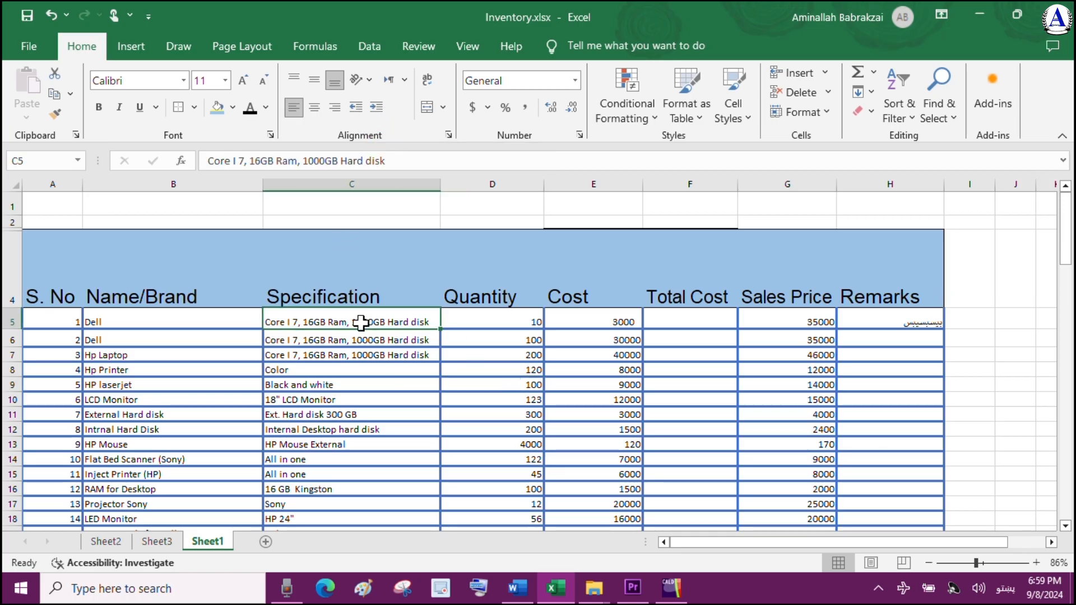
pyautogui.click(373, 107)
pyautogui.click(373, 106)
pyautogui.click(372, 107)
pyautogui.click(354, 107)
pyautogui.click(354, 108)
pyautogui.click(354, 108)
# Narrow the Specification column and wrap the text in cell C5.
pyautogui.click(340, 298)
pyautogui.moveTo(435, 183); pyautogui.dragTo(413, 179)
pyautogui.click(332, 323)
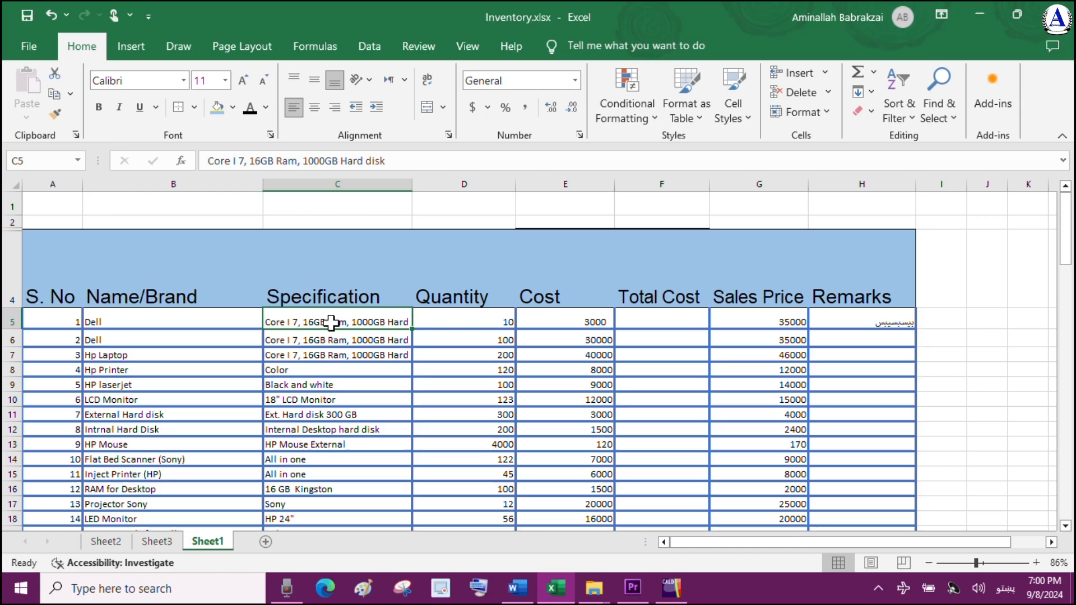
pyautogui.click(431, 83)
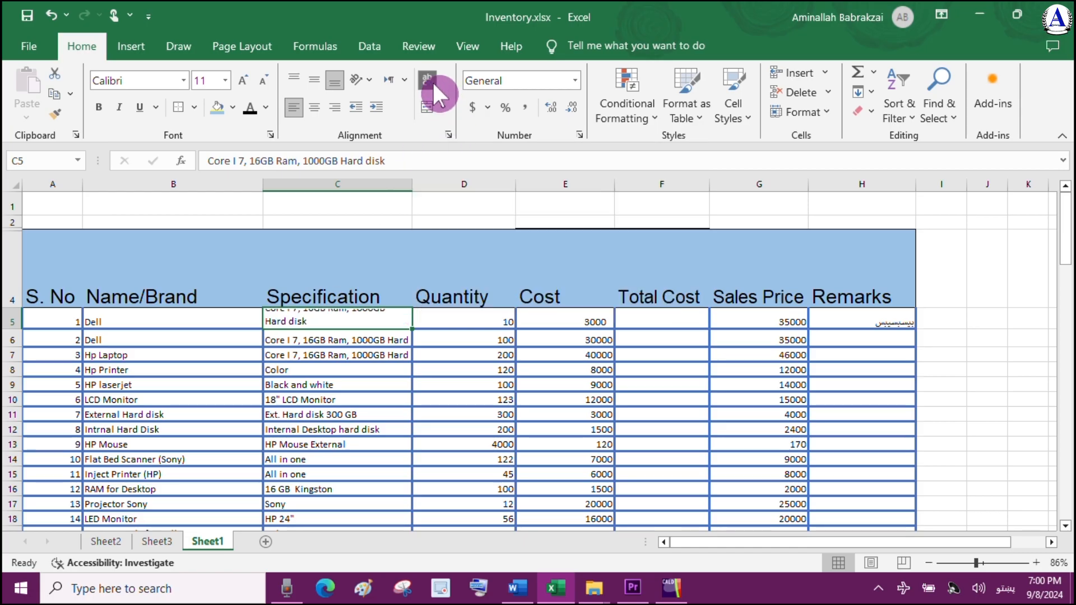
# Increase the height of row 5 to fit the wrapped specification text.
pyautogui.moveTo(12, 331); pyautogui.dragTo(15, 343)
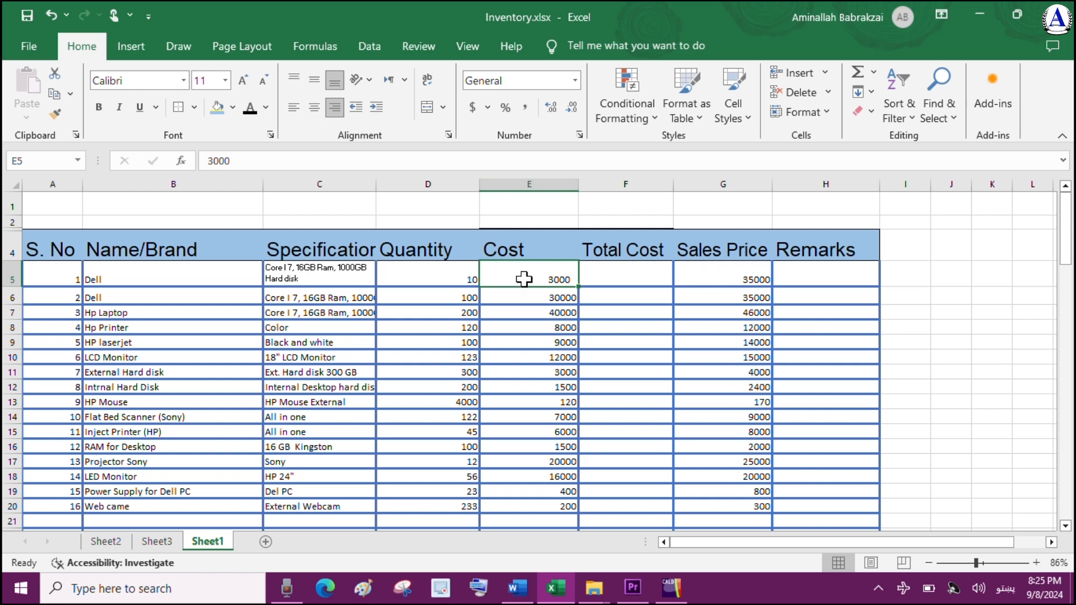
# Apply the Accounting number format with the dollar symbol to the cost values in E5:E20.
pyautogui.click(537, 185)
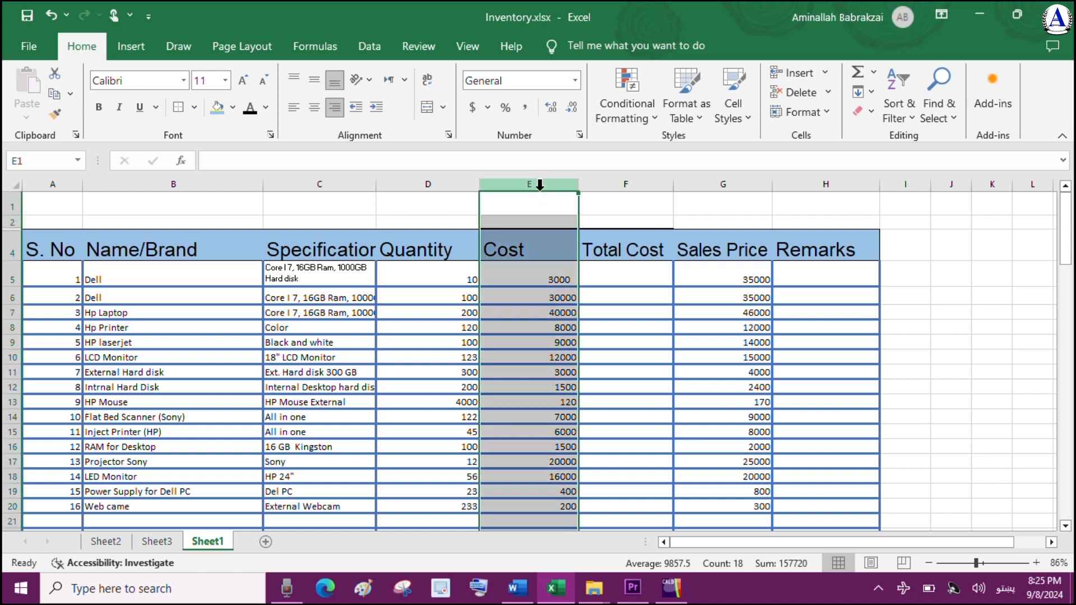
pyautogui.click(562, 450)
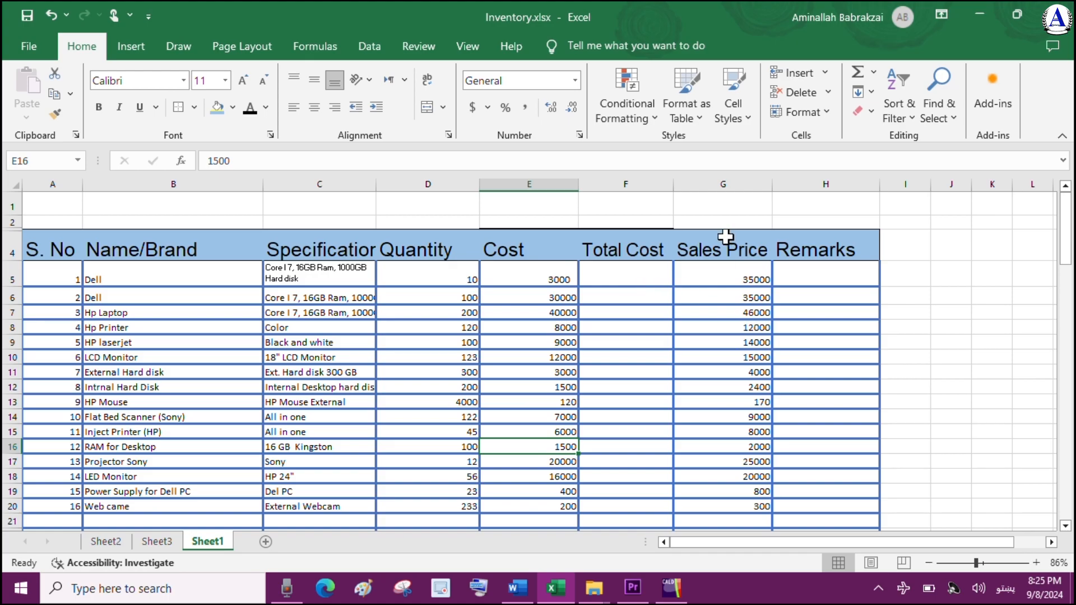
pyautogui.click(531, 280)
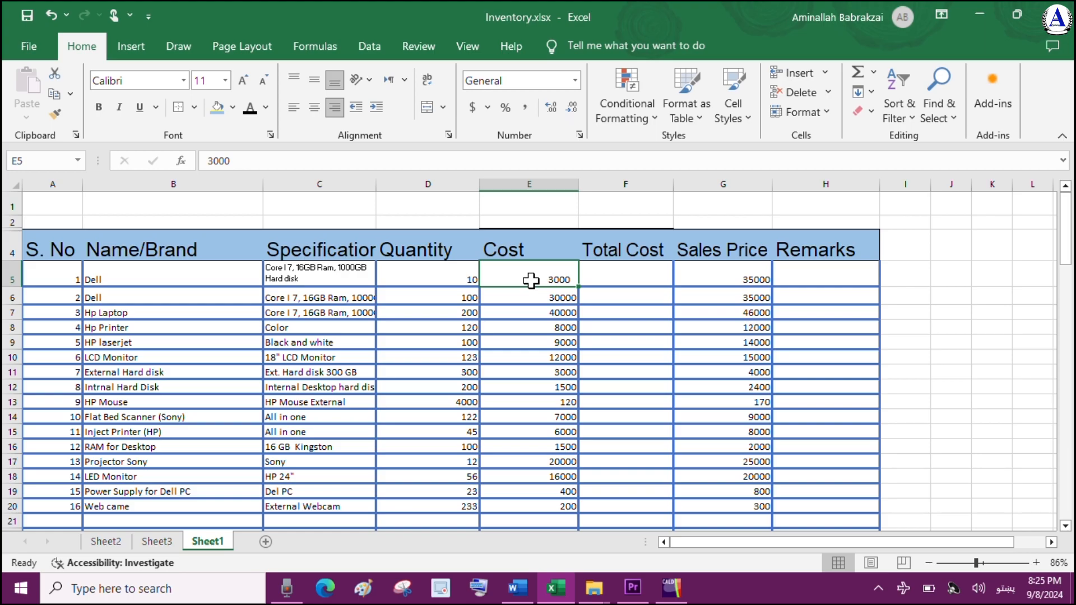
pyautogui.click(567, 301)
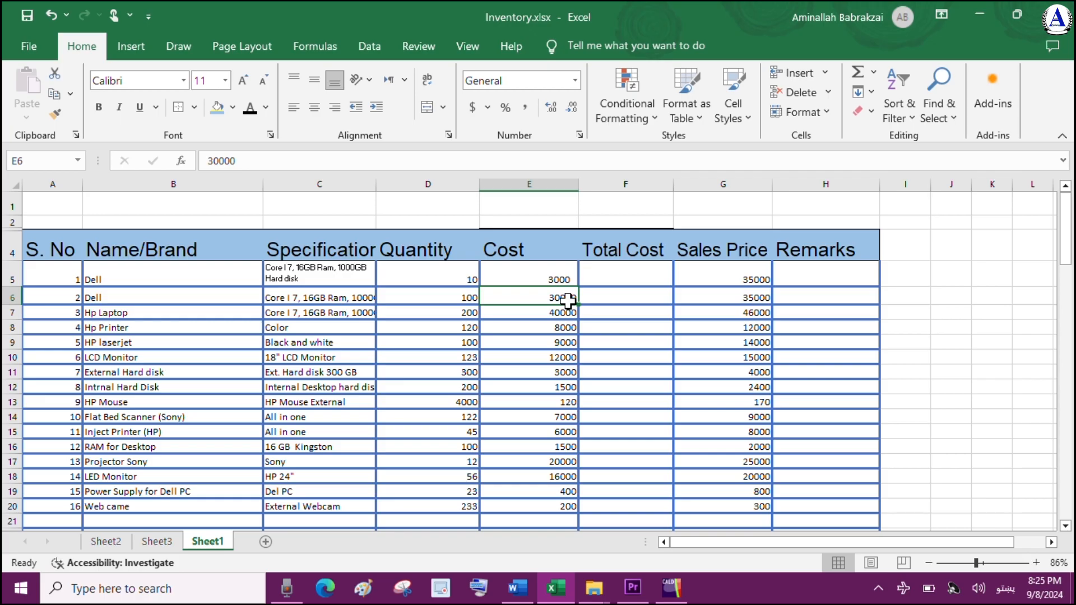
pyautogui.click(567, 278)
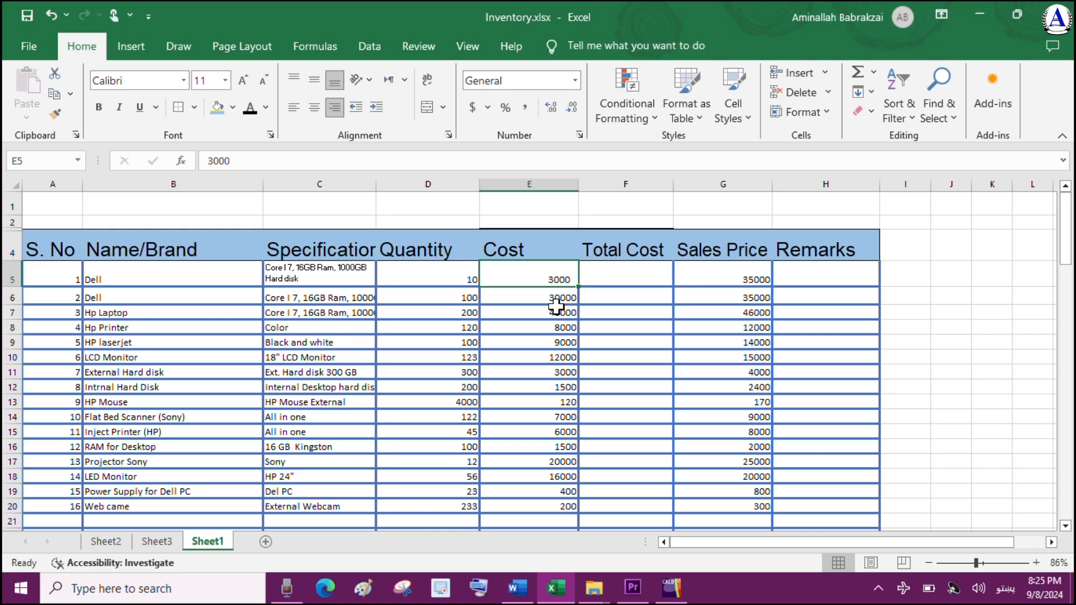
pyautogui.moveTo(547, 273); pyautogui.dragTo(574, 499)
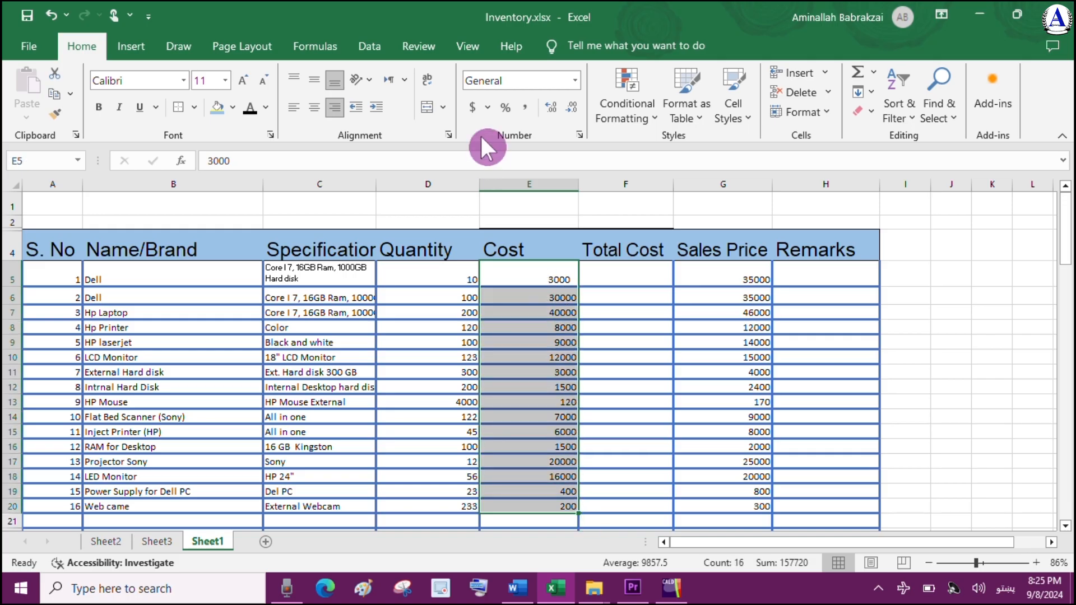
pyautogui.click(481, 104)
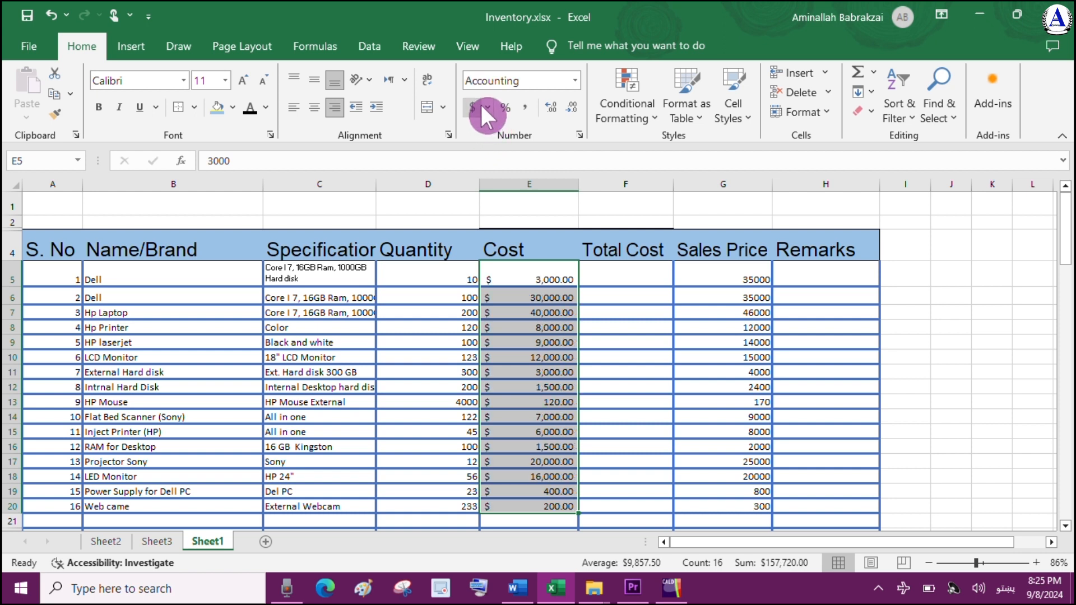
# Change the accounting format of cost values E5:E20 to the AFN symbol with 1 decimal place.
pyautogui.click(490, 279)
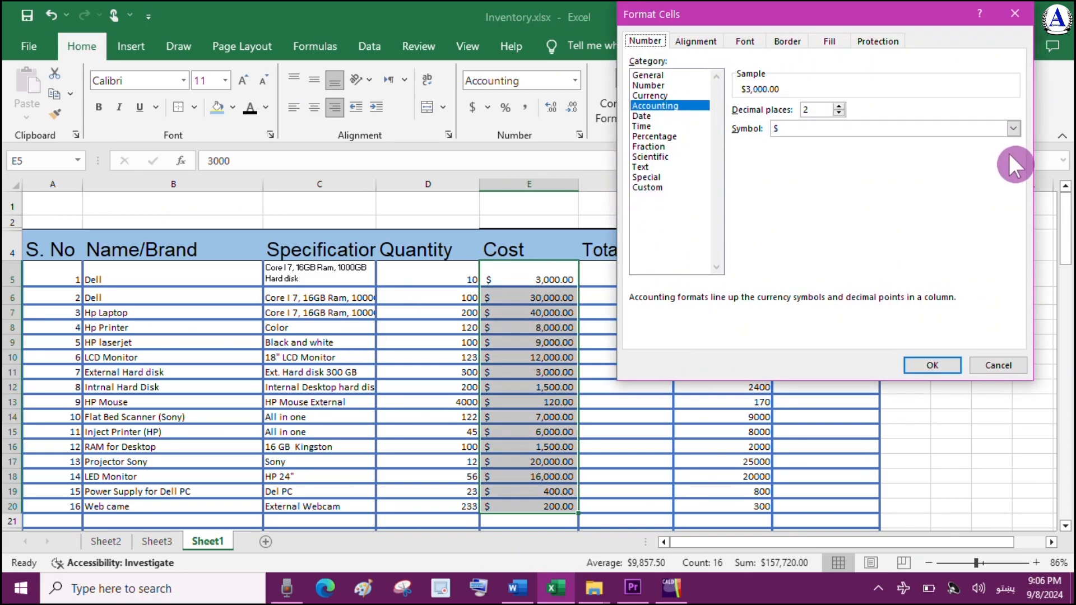
pyautogui.click(1014, 128)
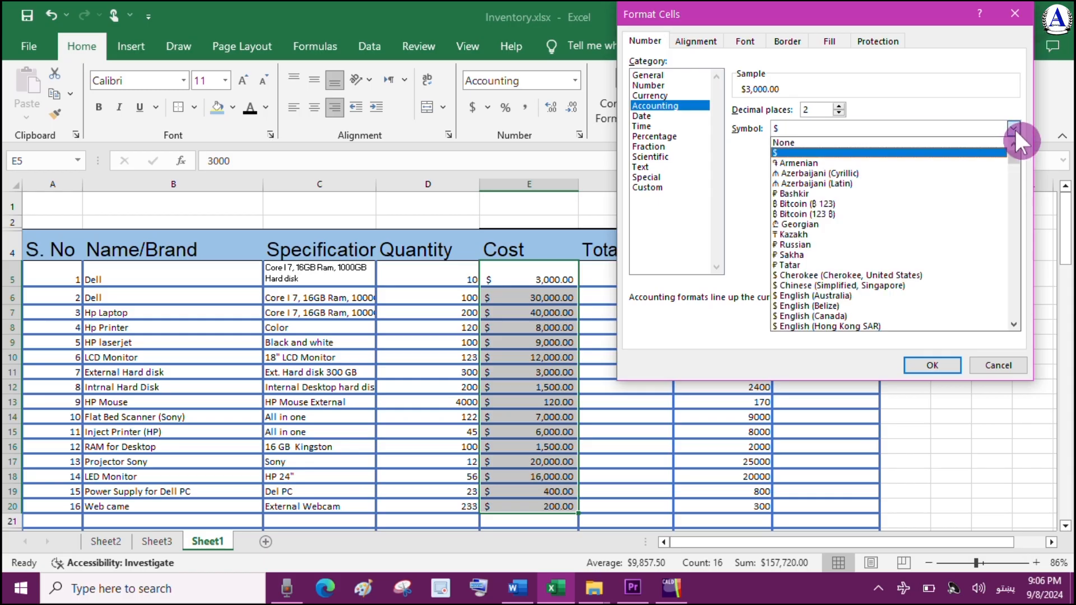
pyautogui.moveTo(1014, 157); pyautogui.dragTo(1029, 238)
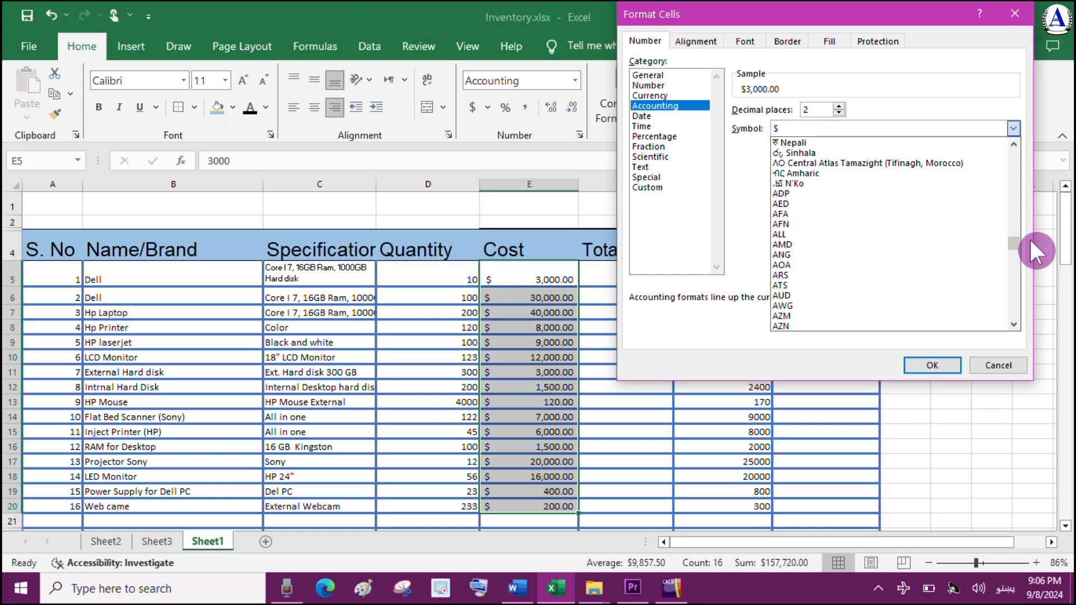
pyautogui.click(785, 236)
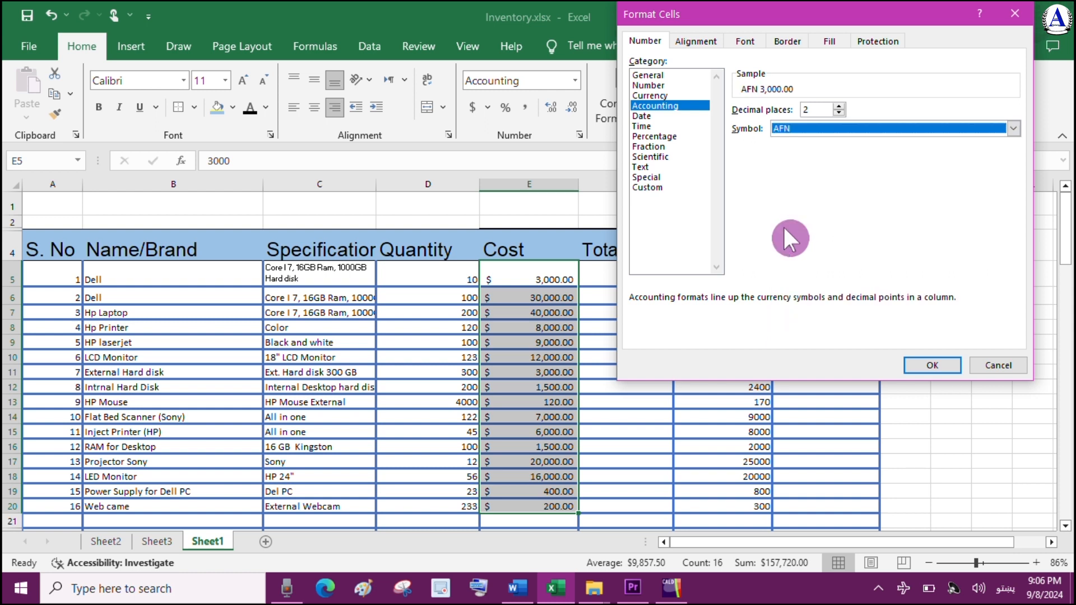
pyautogui.click(838, 106)
pyautogui.click(838, 112)
pyautogui.click(839, 112)
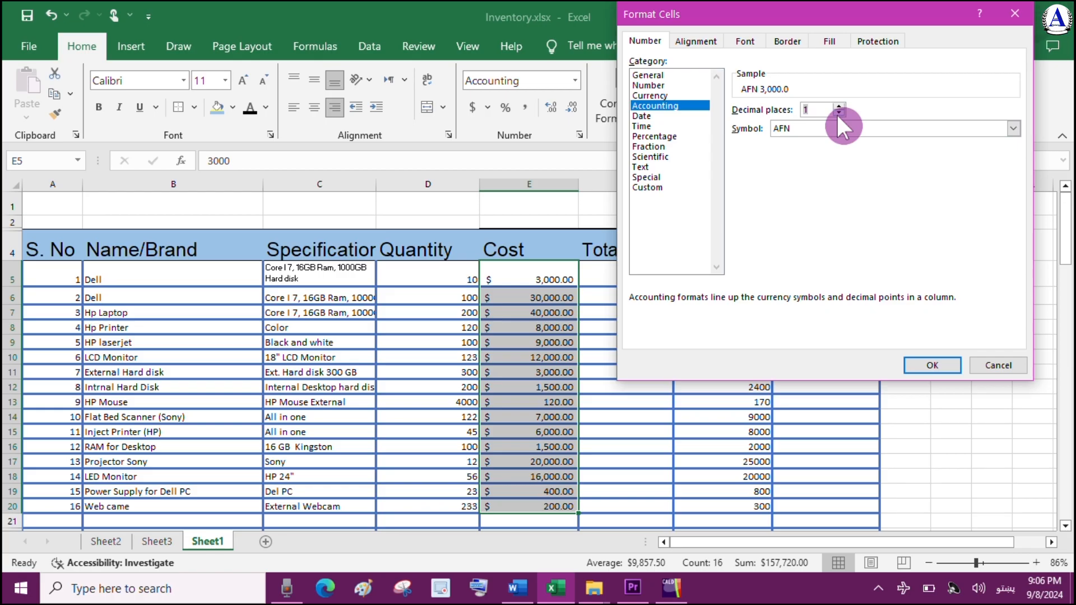
pyautogui.click(928, 366)
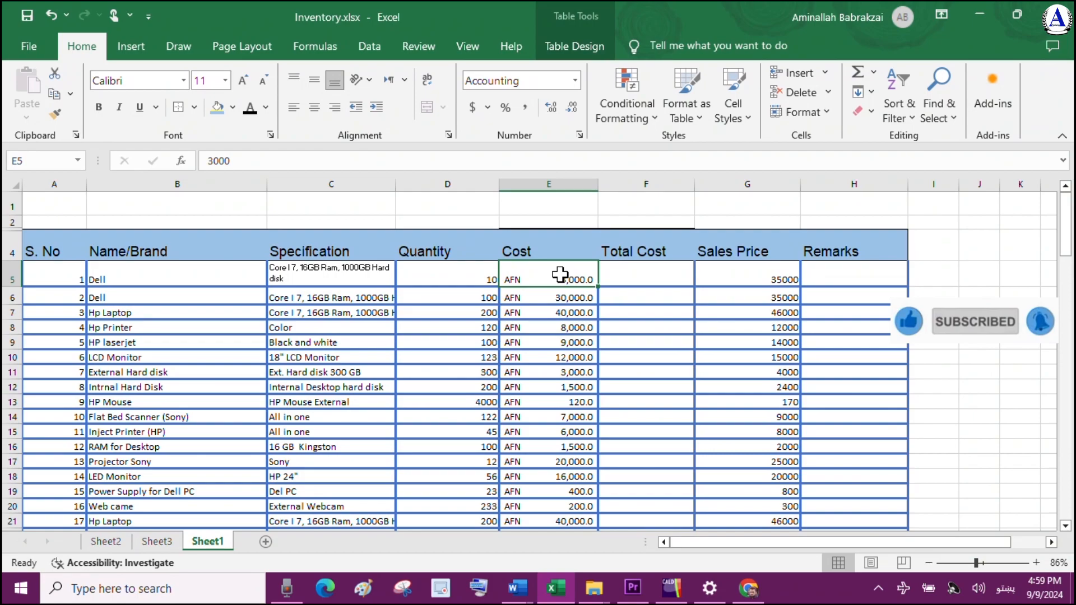
# Format the cost values in E5:E14 as percentages and increase their font size to 16.
pyautogui.moveTo(560, 274); pyautogui.dragTo(589, 423)
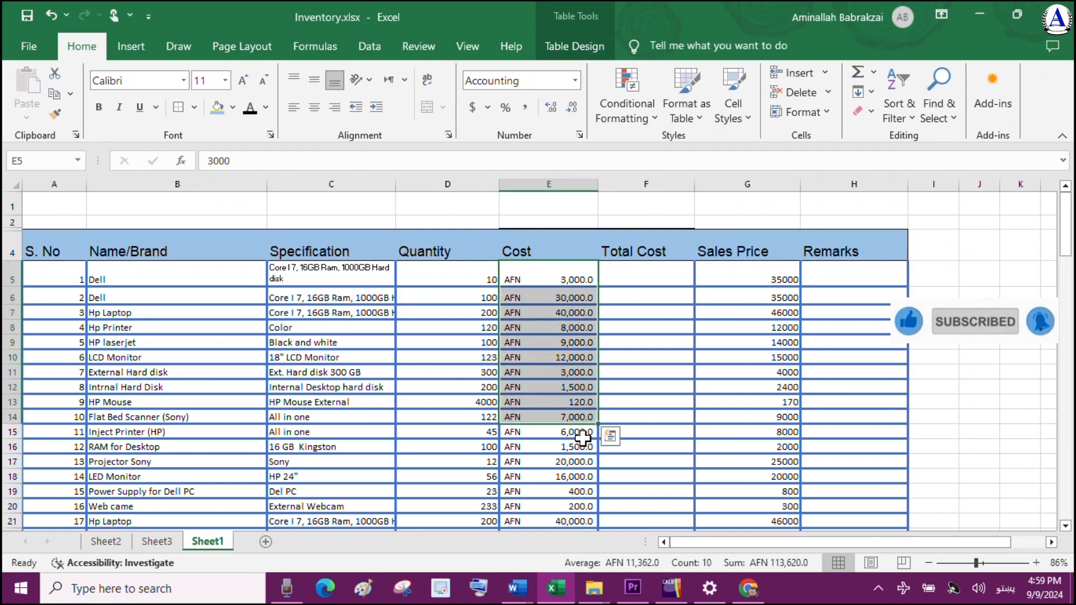
pyautogui.click(505, 111)
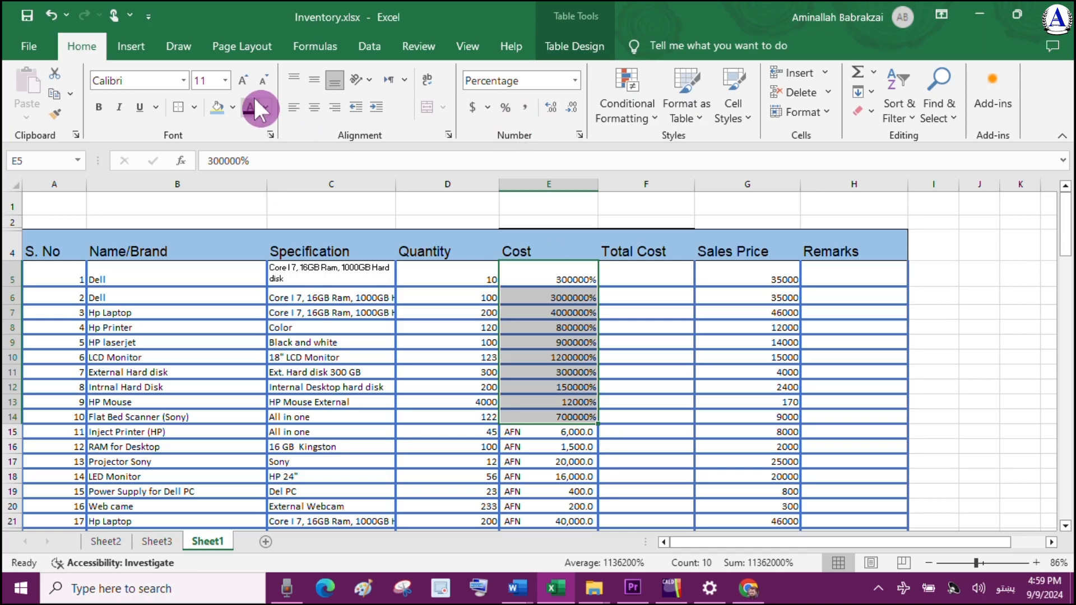
pyautogui.click(244, 80)
pyautogui.click(244, 80)
pyautogui.click(244, 80)
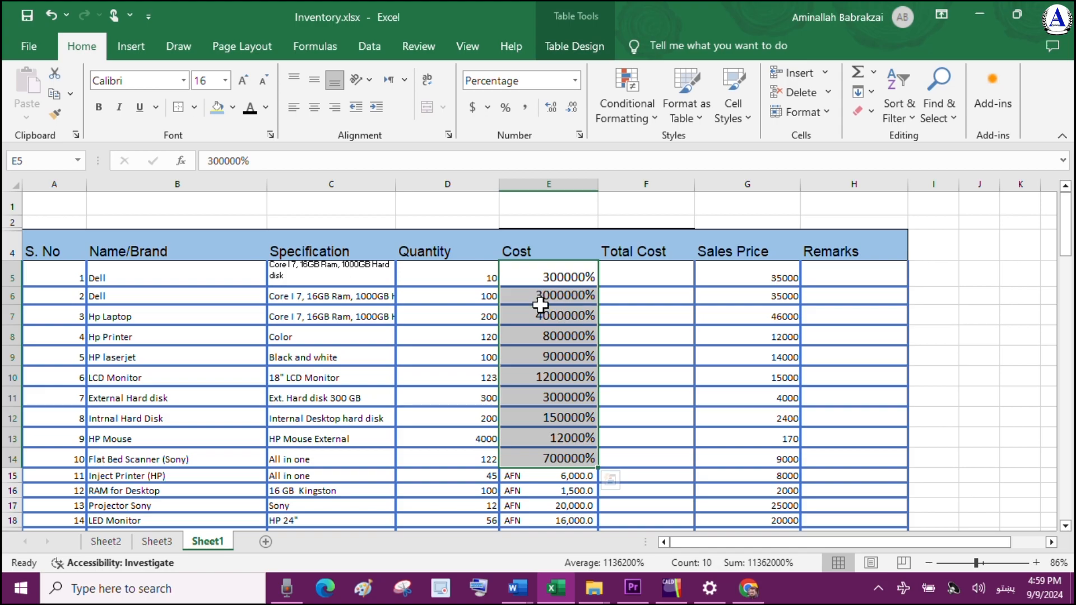
# Apply the comma style to cost values E5:E14 and demonstrate decreasing and increasing their decimals, finishing at two decimal places.
pyautogui.click(525, 107)
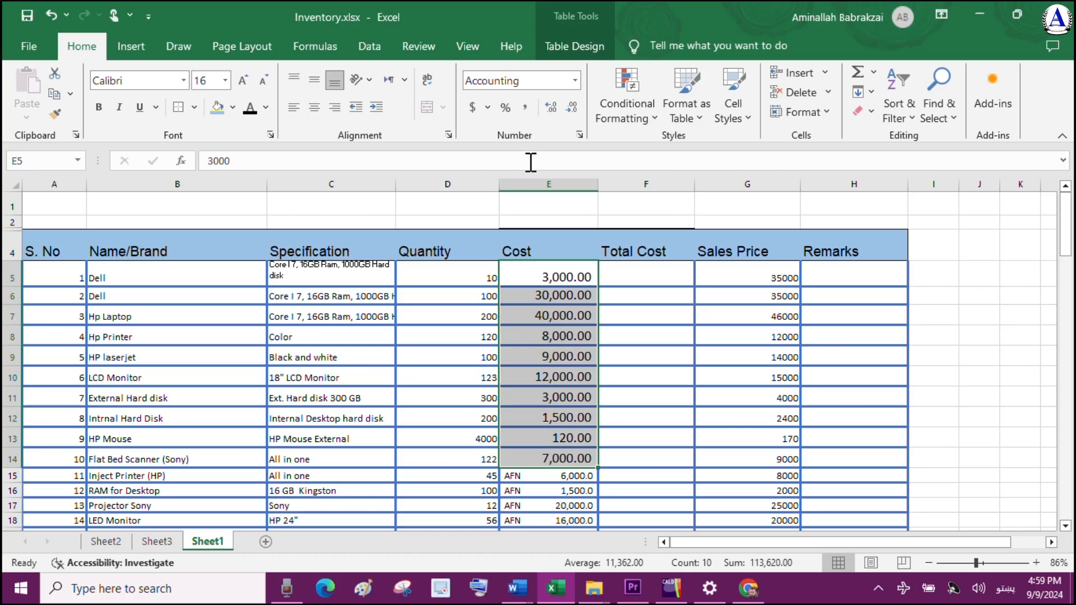
pyautogui.click(551, 106)
pyautogui.click(570, 104)
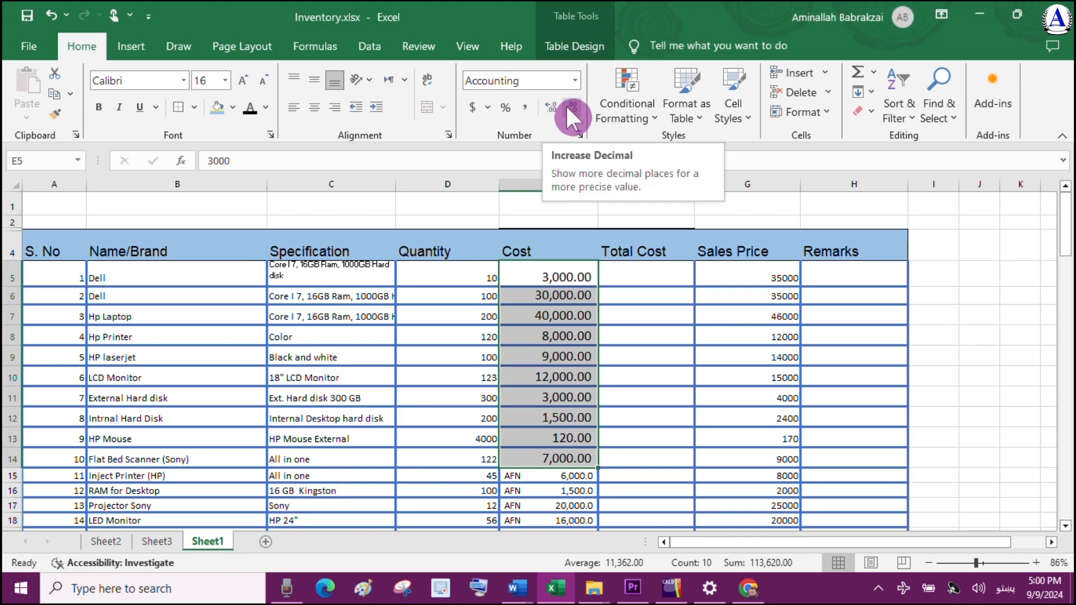
pyautogui.click(567, 104)
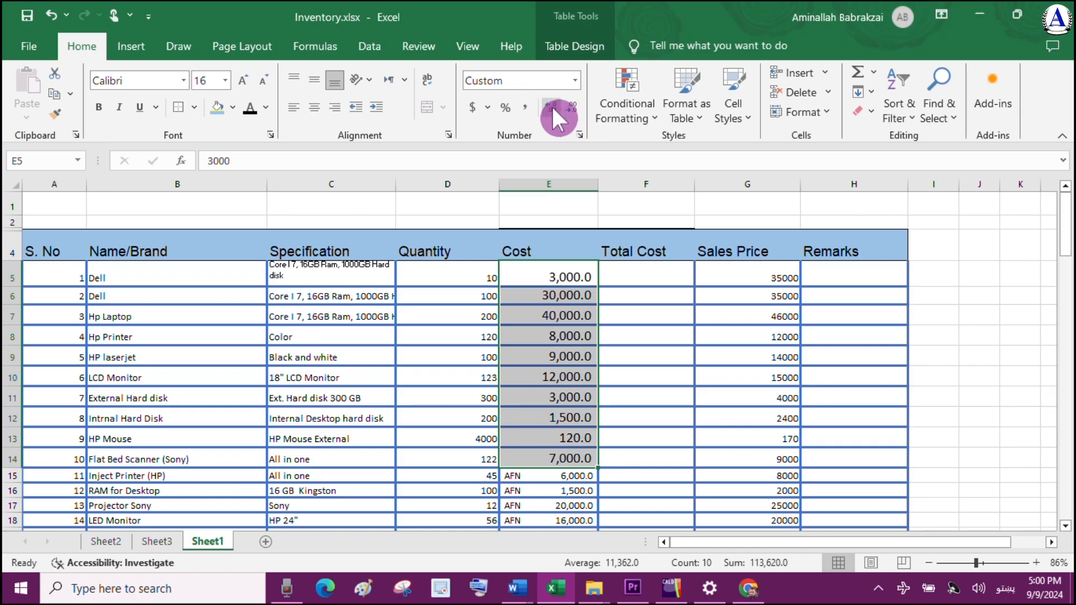
pyautogui.click(551, 105)
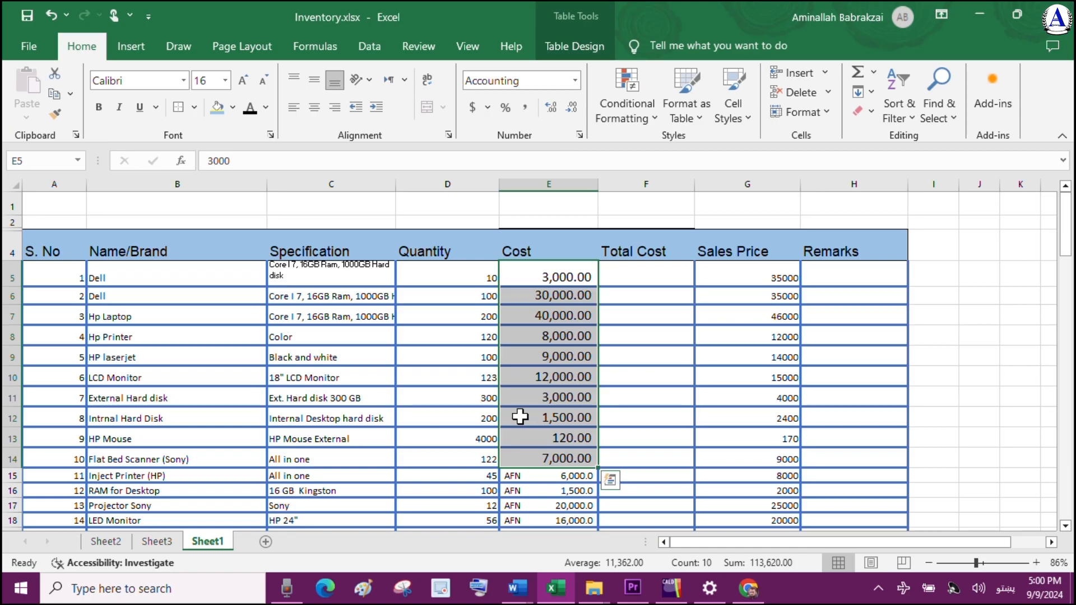
# Set the number format of cost values E5:E14 to the General category in the Format Cells dialog.
pyautogui.click(580, 134)
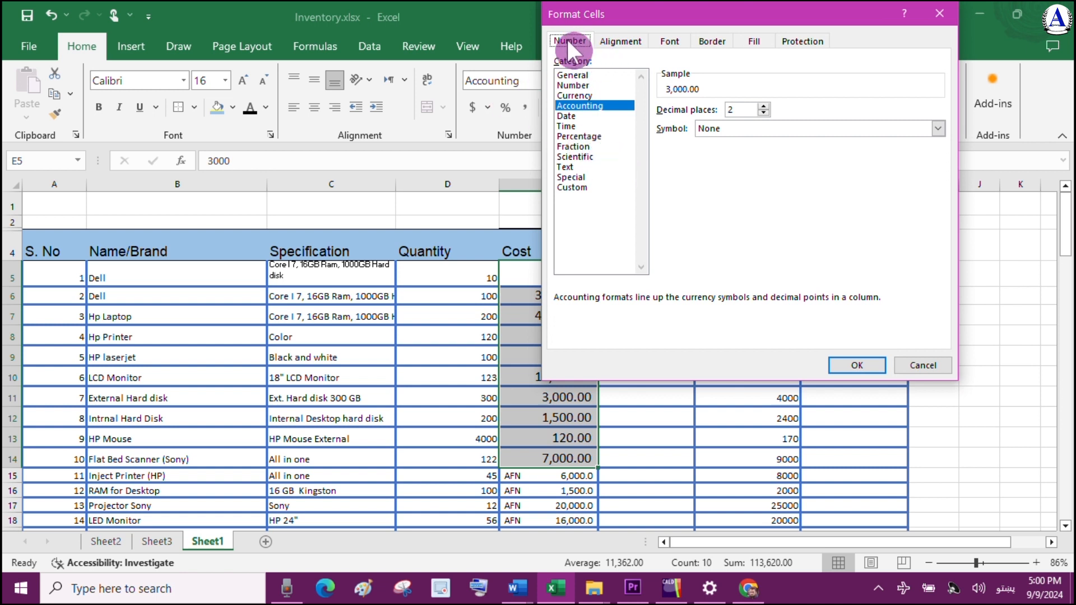
pyautogui.click(568, 74)
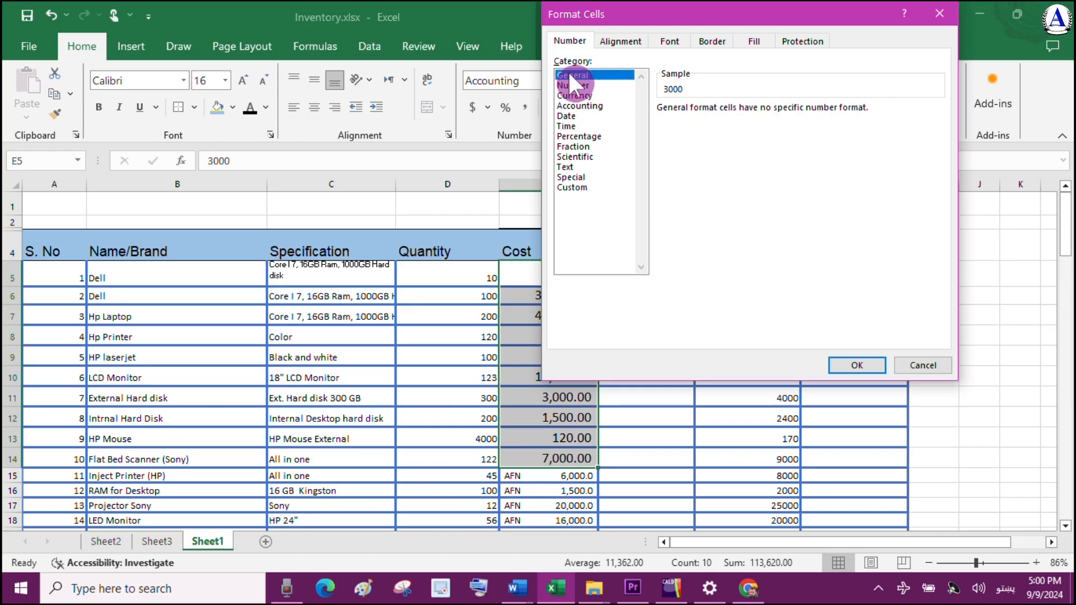
pyautogui.click(847, 360)
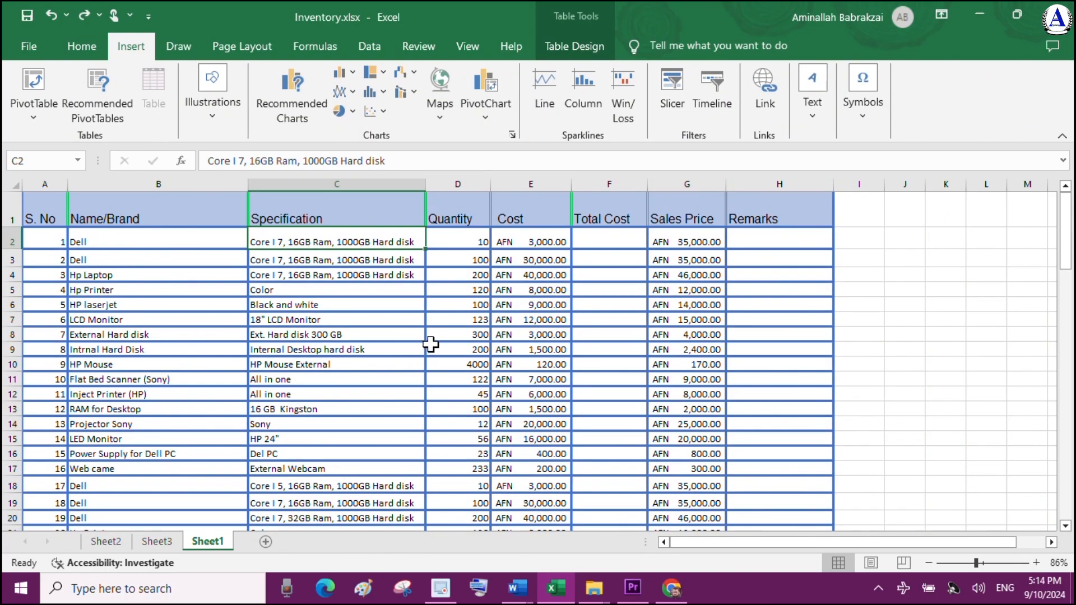
pyautogui.click(354, 66)
pyautogui.click(354, 66)
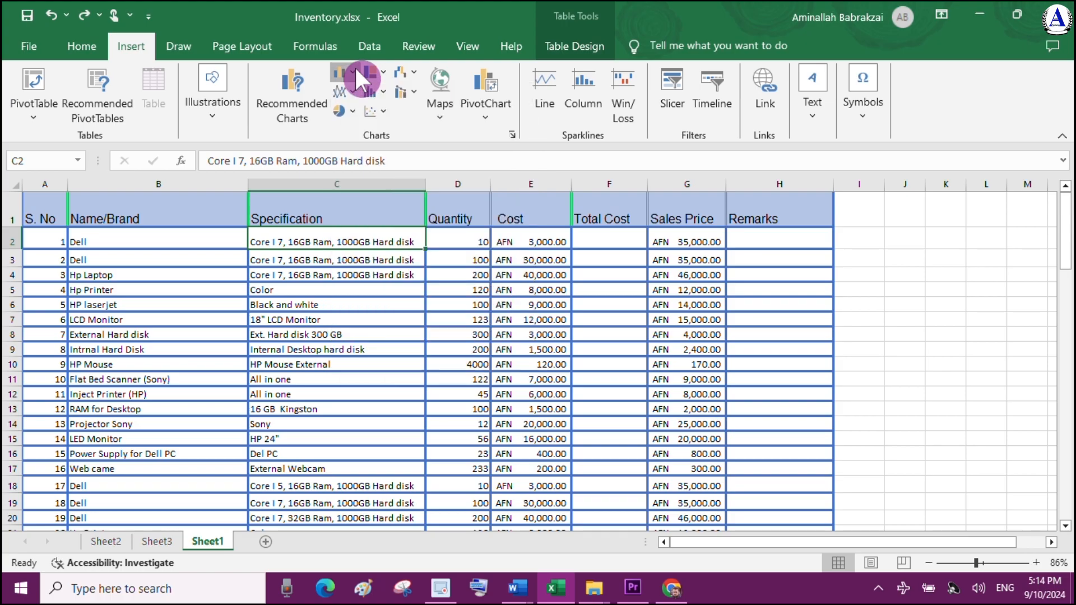
pyautogui.click(384, 73)
pyautogui.click(383, 72)
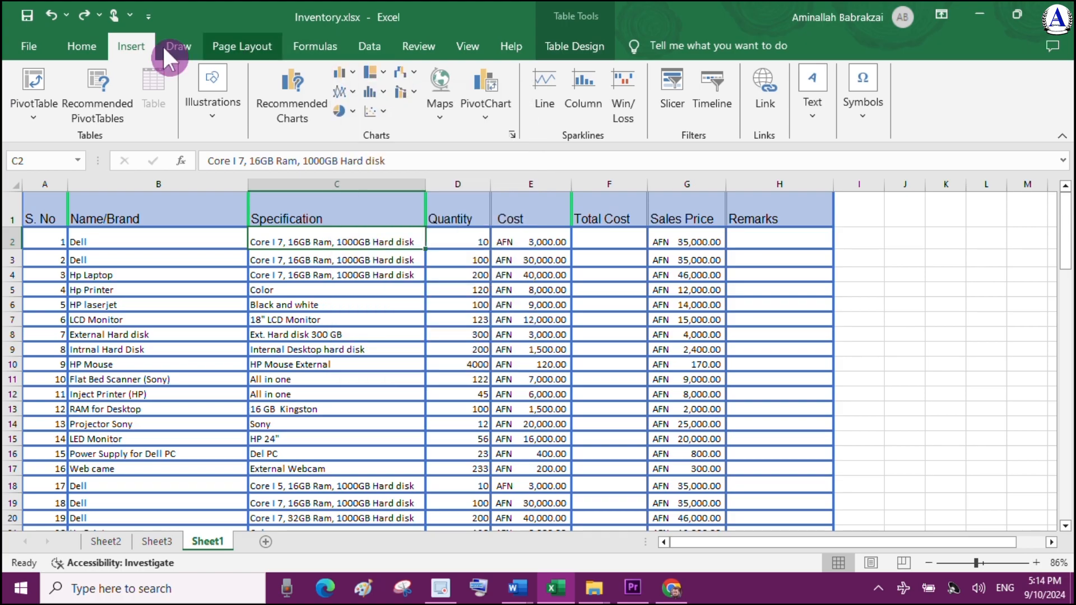
# Examine the conditional formatting options, including the highlight cells and top/bottom rules, and the galleries of table styles and cell styles.
pyautogui.click(69, 44)
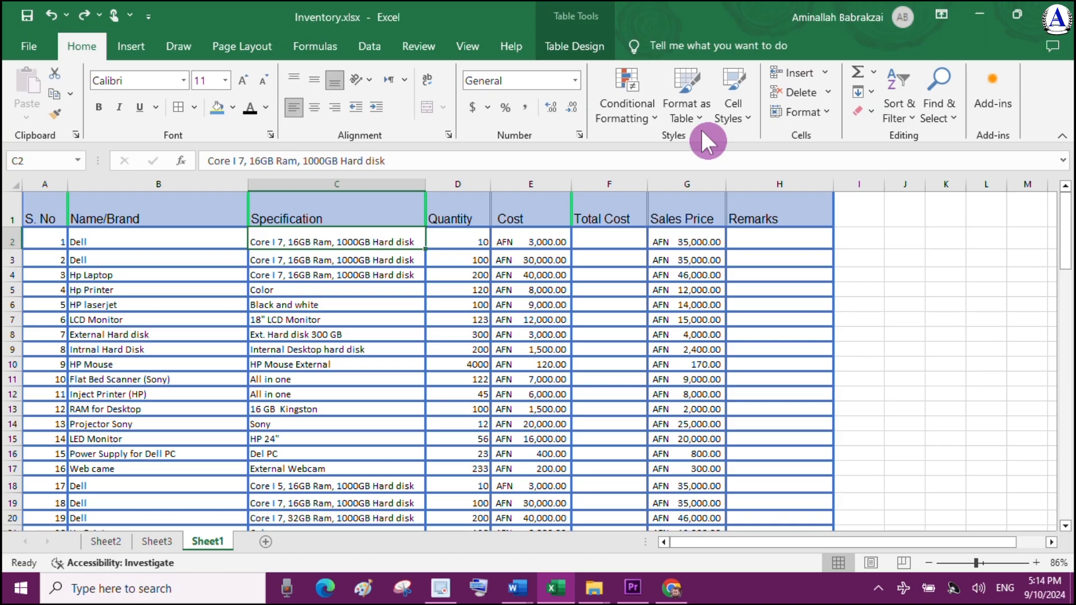
pyautogui.click(658, 116)
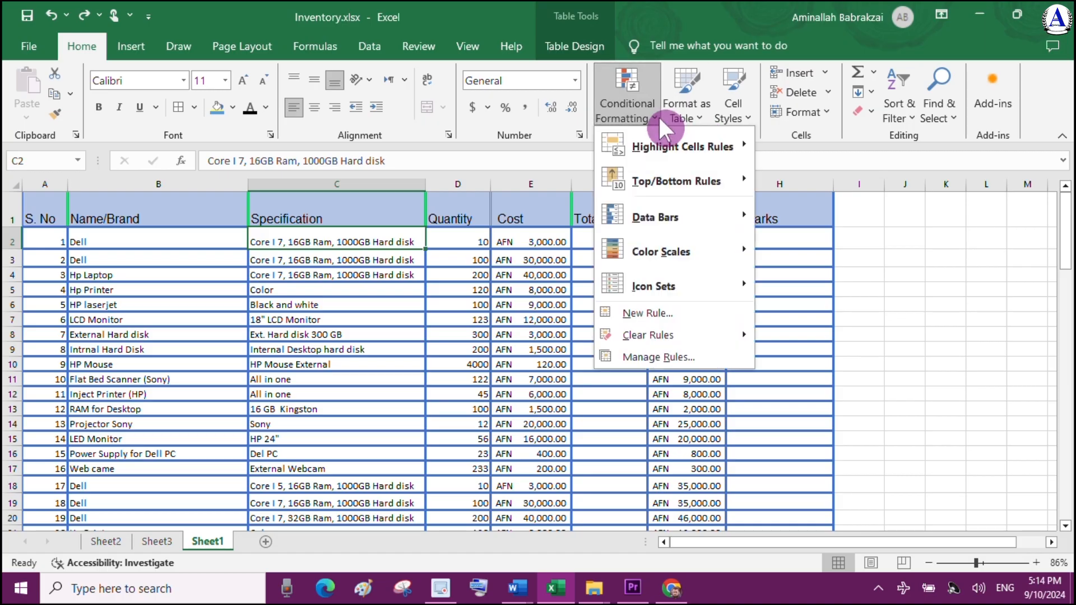
pyautogui.click(692, 116)
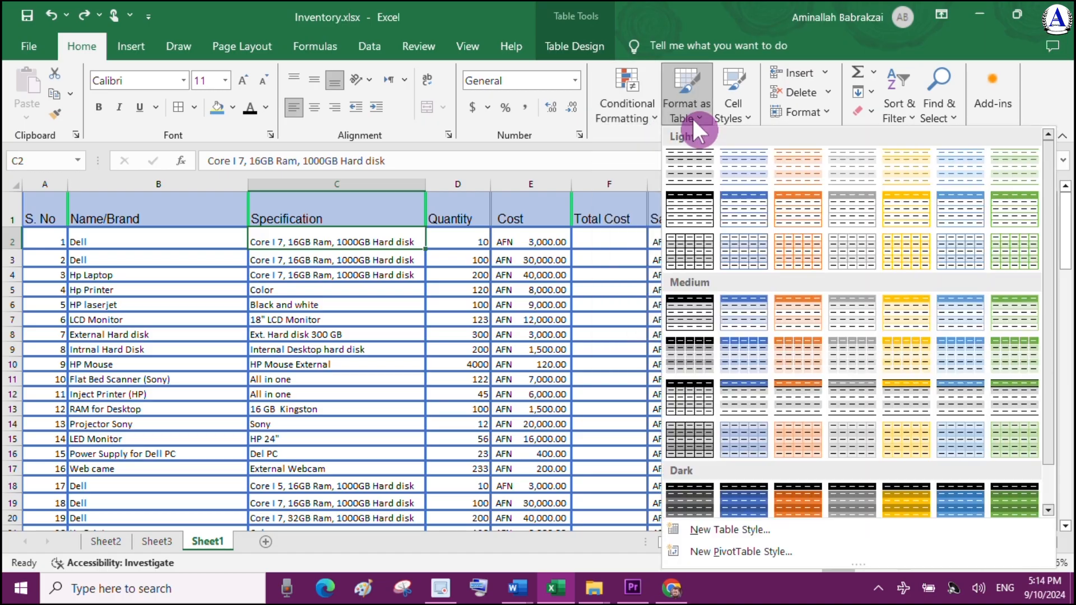
pyautogui.click(748, 118)
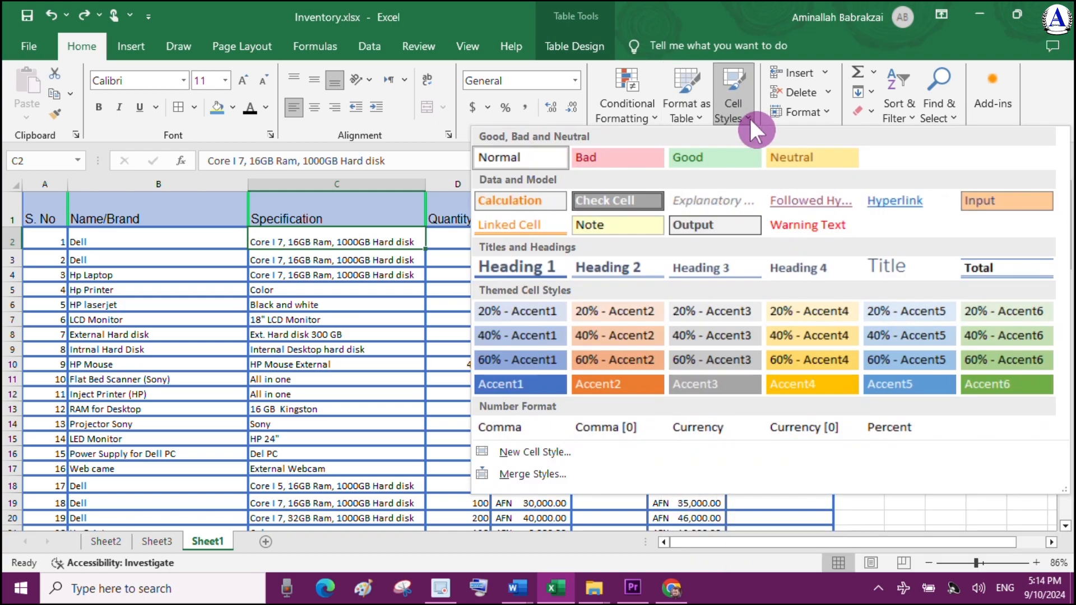
pyautogui.click(751, 117)
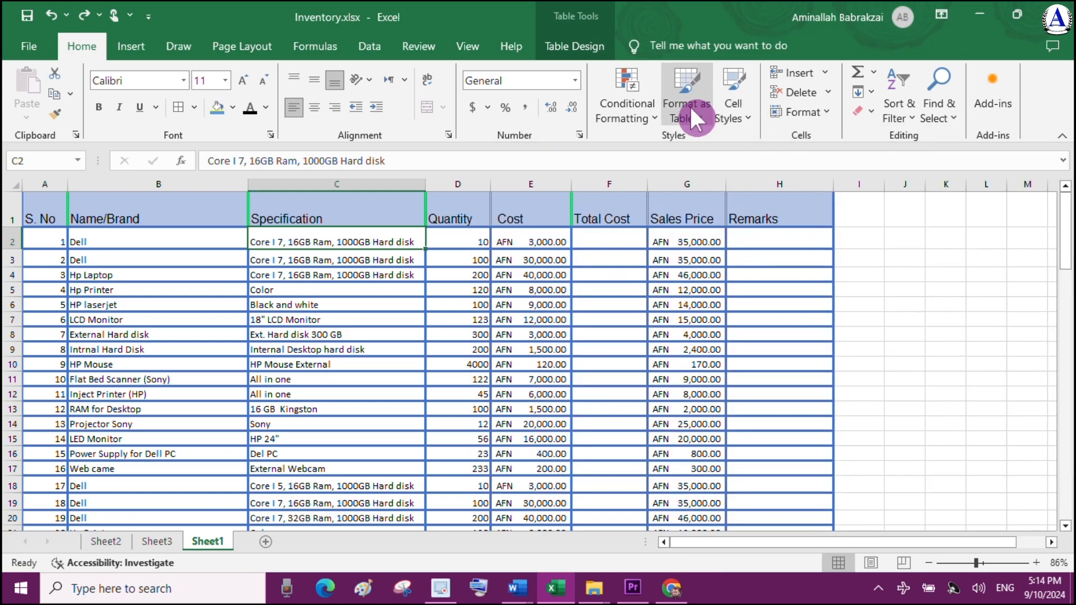
pyautogui.click(654, 117)
pyautogui.moveTo(682, 147)
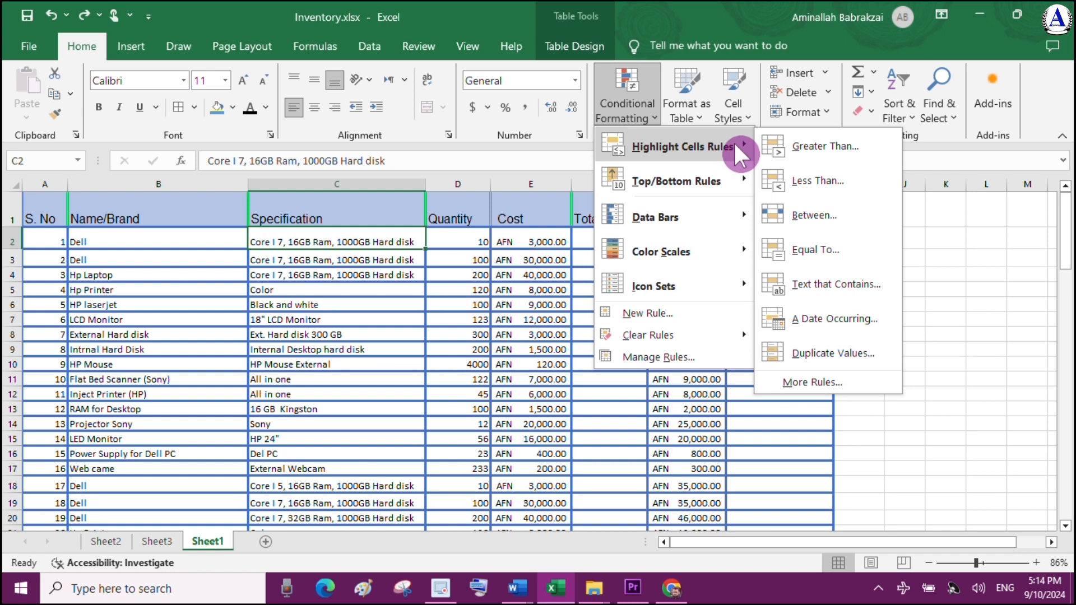
pyautogui.moveTo(745, 178)
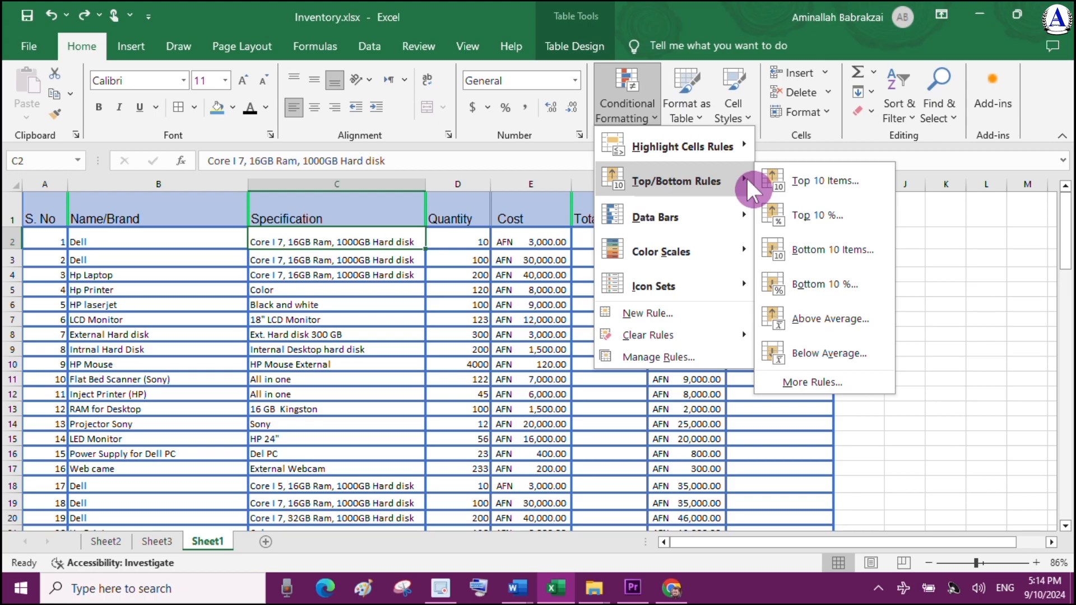
pyautogui.click(704, 114)
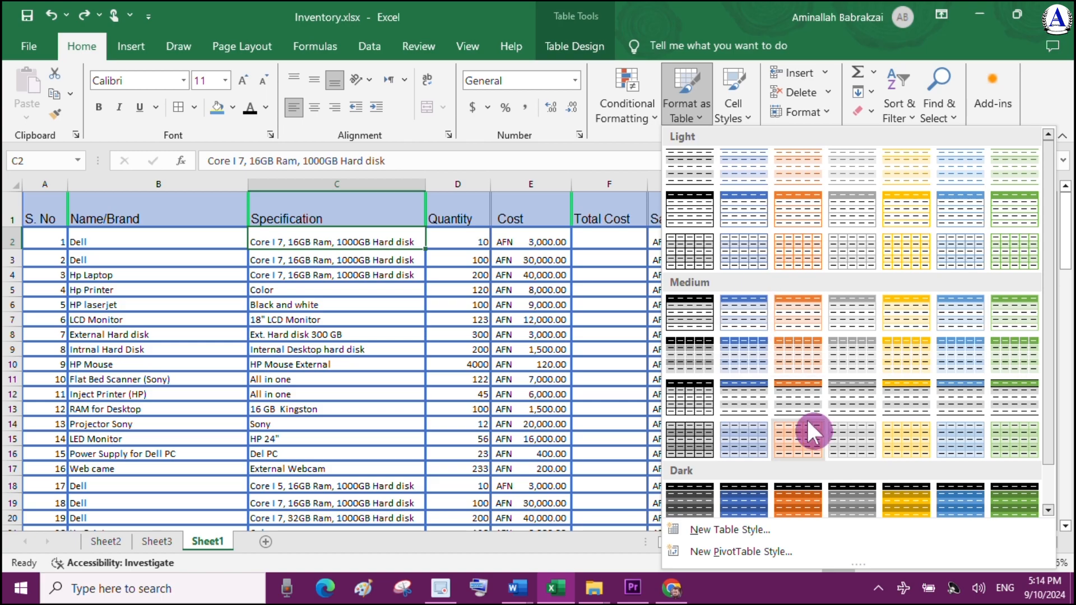
pyautogui.click(749, 116)
pyautogui.click(750, 114)
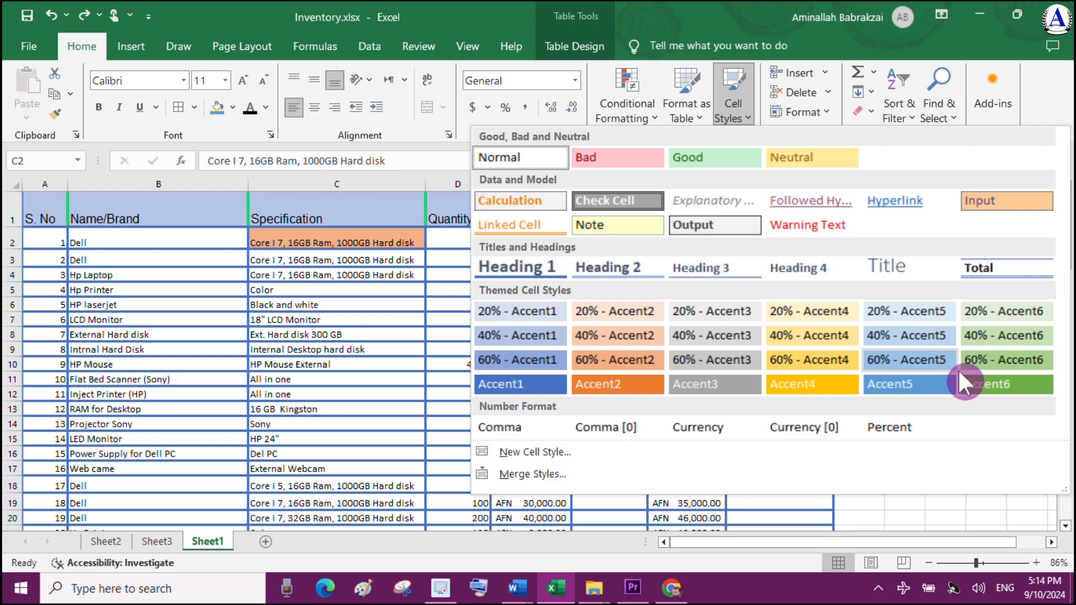
# Apply the orange style from the first row of Medium table styles to the inventory table, starting from cell A1.
pyautogui.click(746, 110)
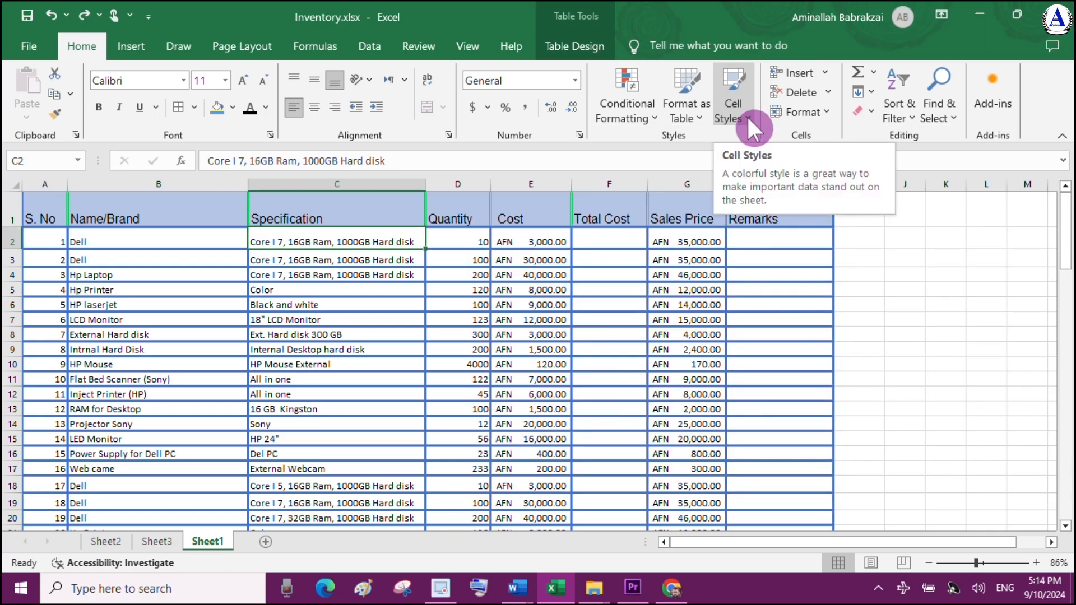
pyautogui.click(701, 119)
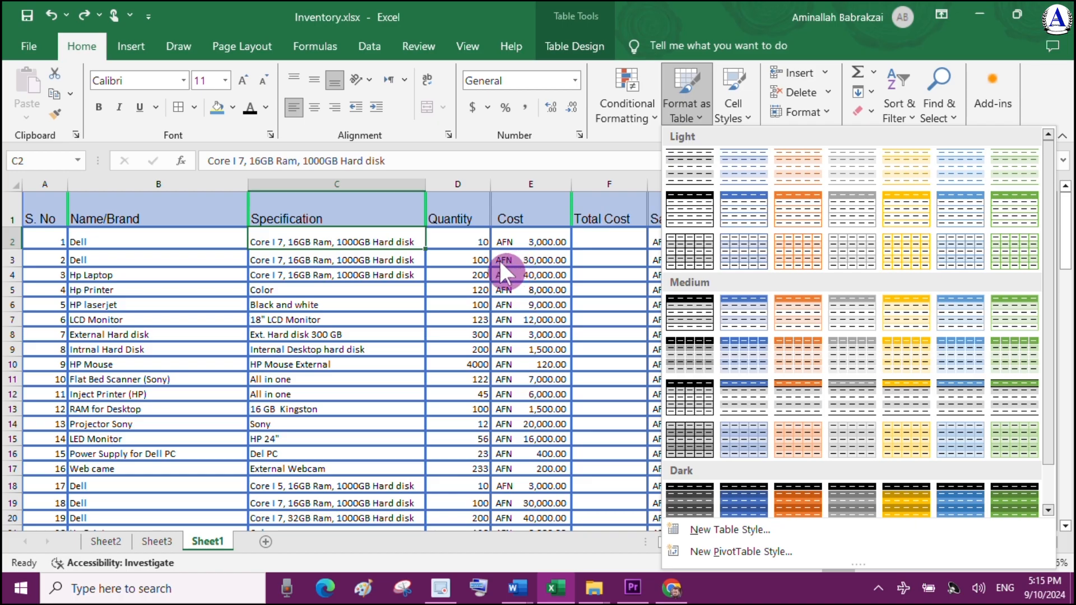
pyautogui.click(41, 216)
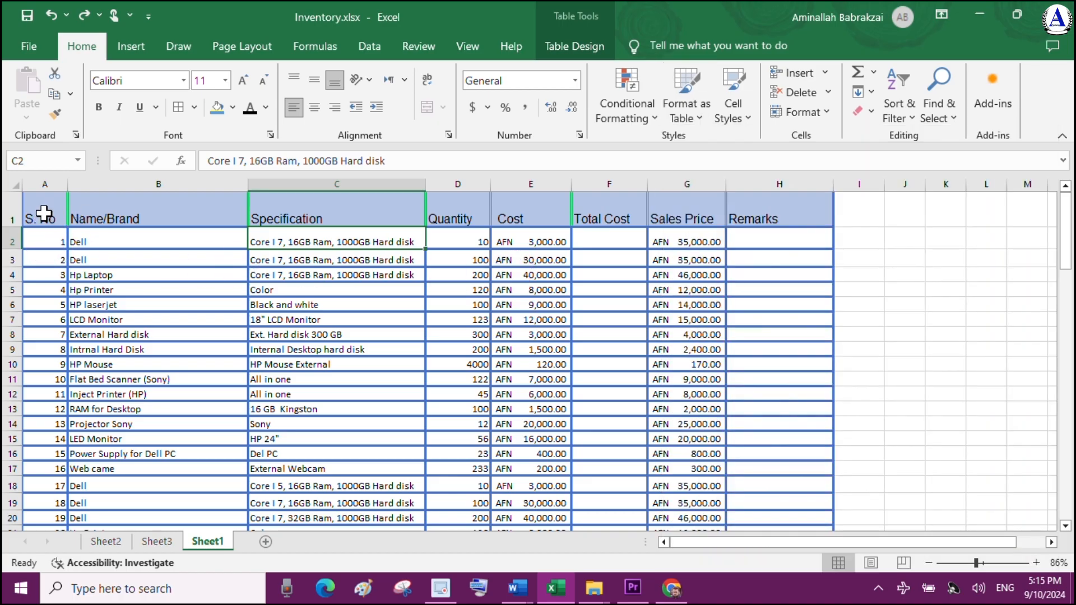
pyautogui.click(43, 216)
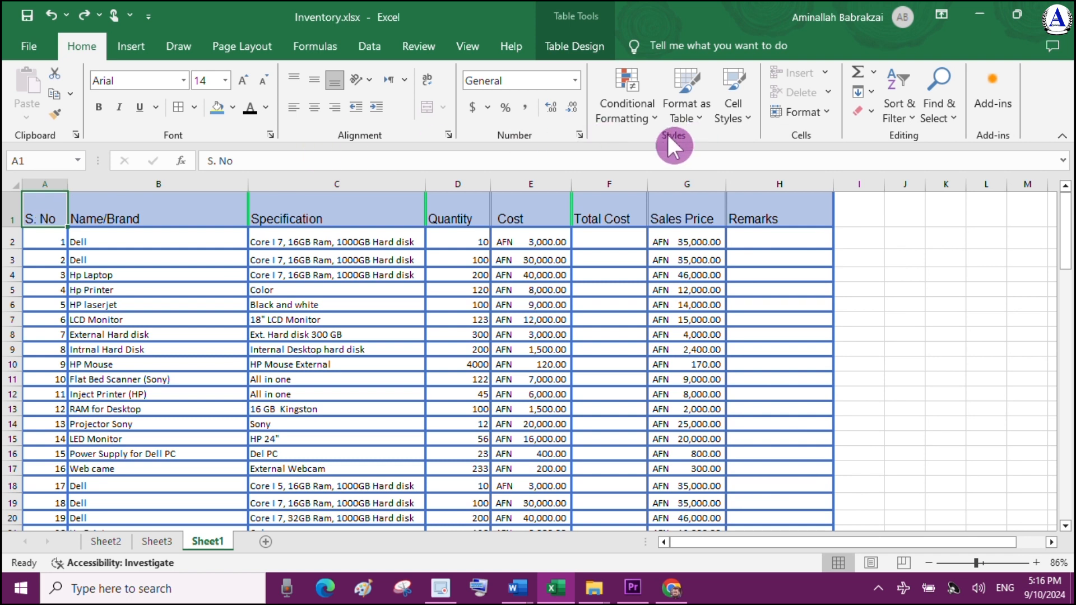
pyautogui.click(697, 113)
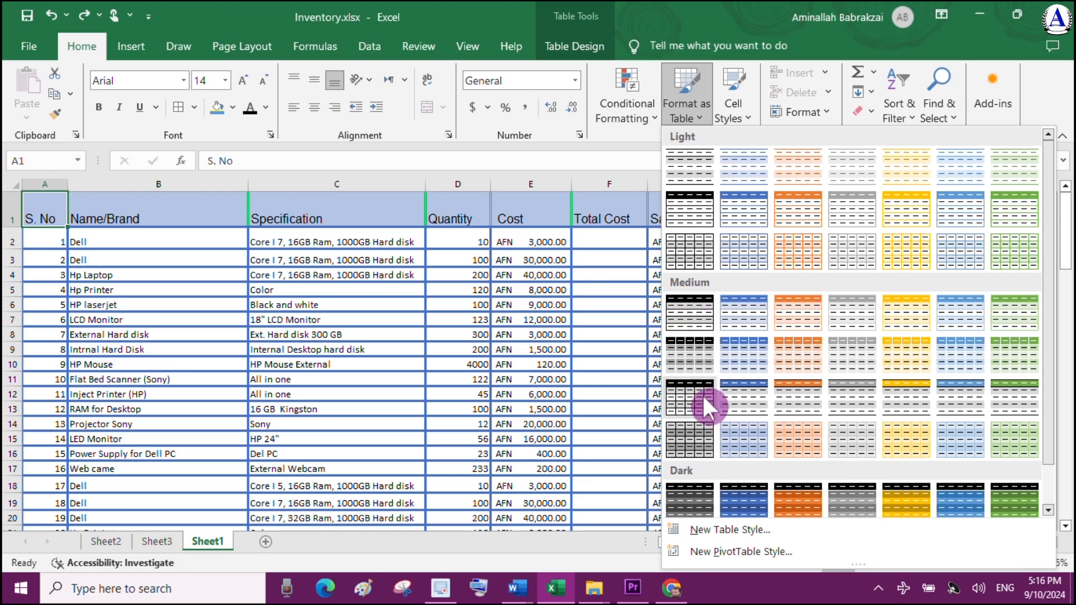
pyautogui.click(810, 315)
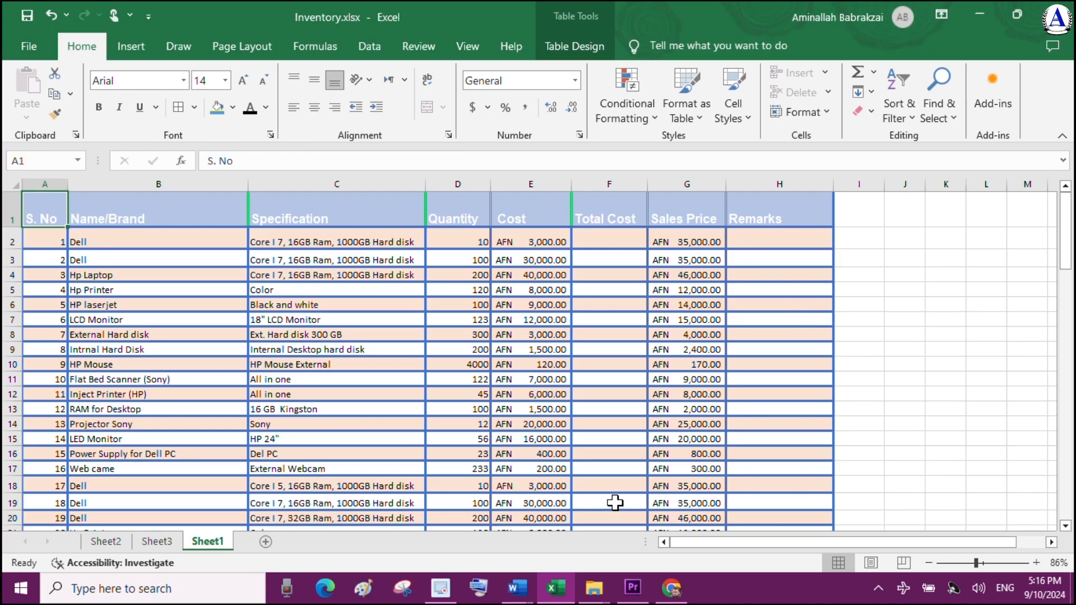
# Turn on the table's filter buttons and look at the sort and filter options of the Cost and Quantity columns.
pyautogui.click(573, 46)
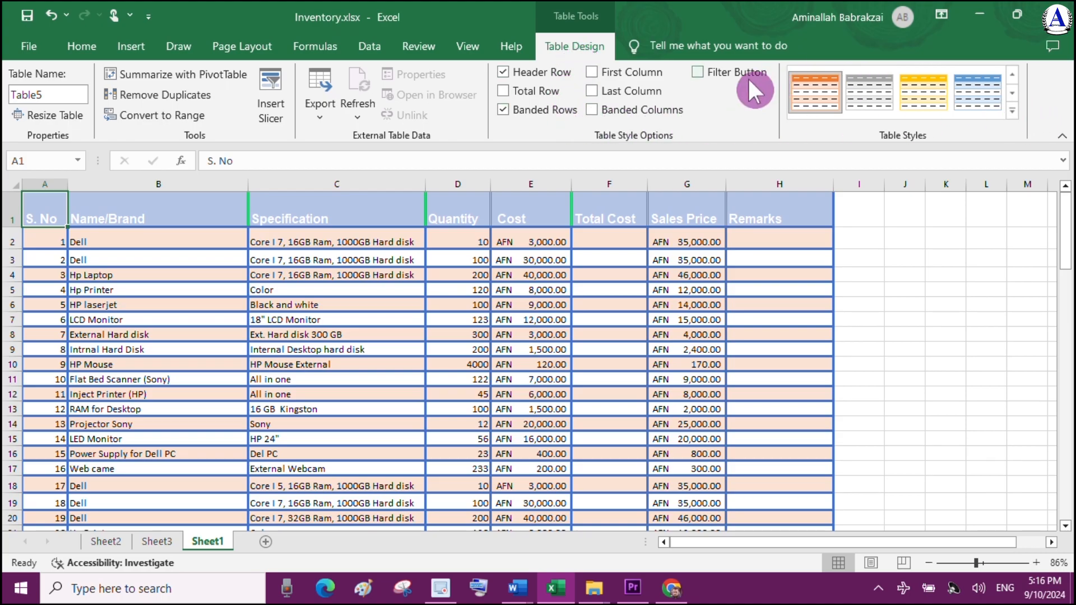
pyautogui.click(697, 71)
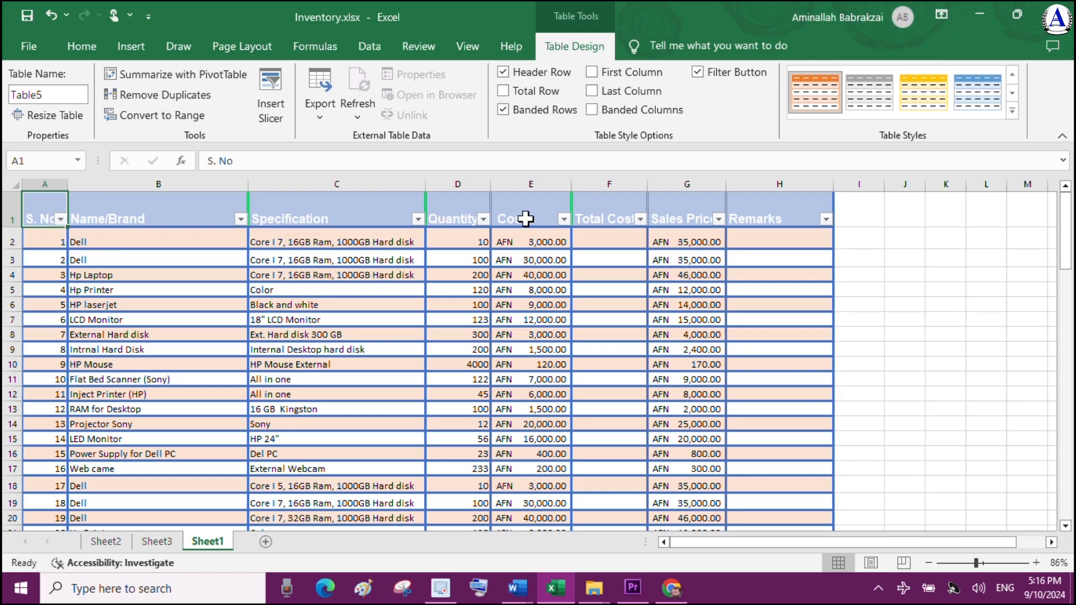
pyautogui.click(826, 217)
pyautogui.click(563, 219)
pyautogui.click(564, 218)
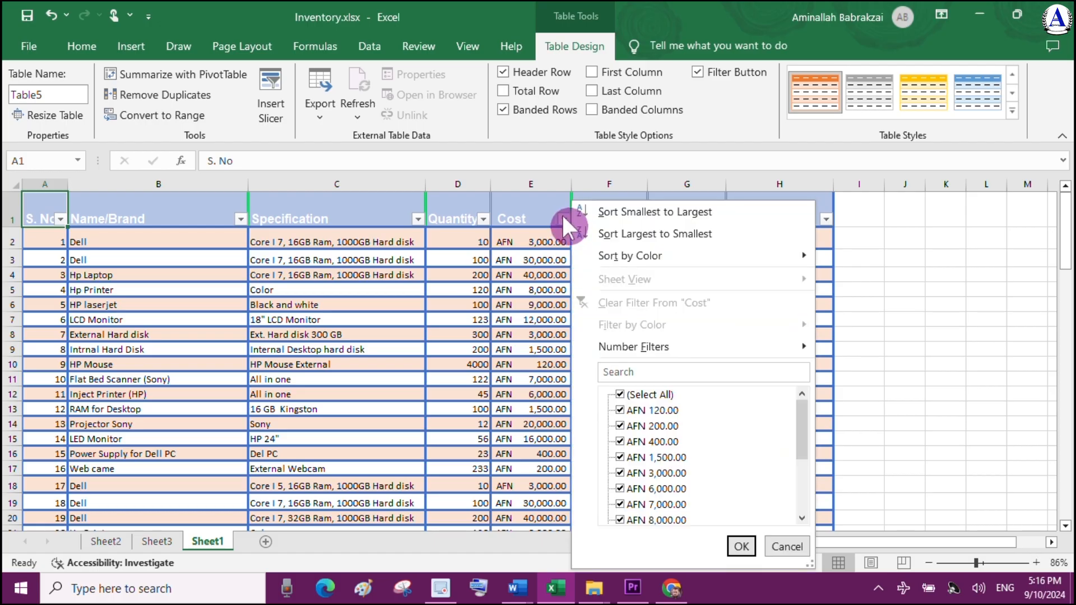
pyautogui.click(562, 217)
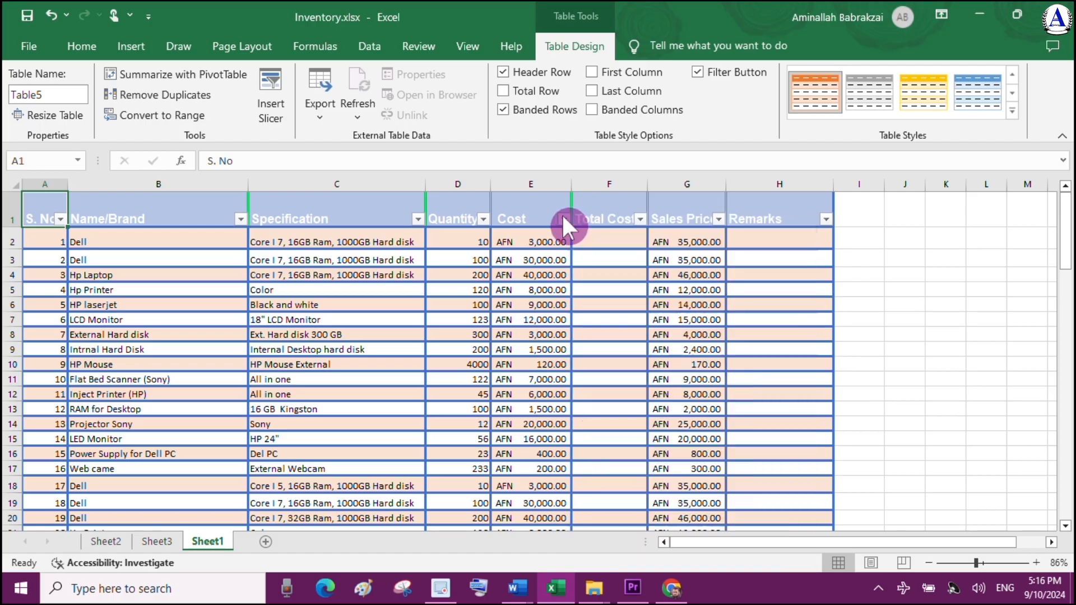
pyautogui.click(483, 218)
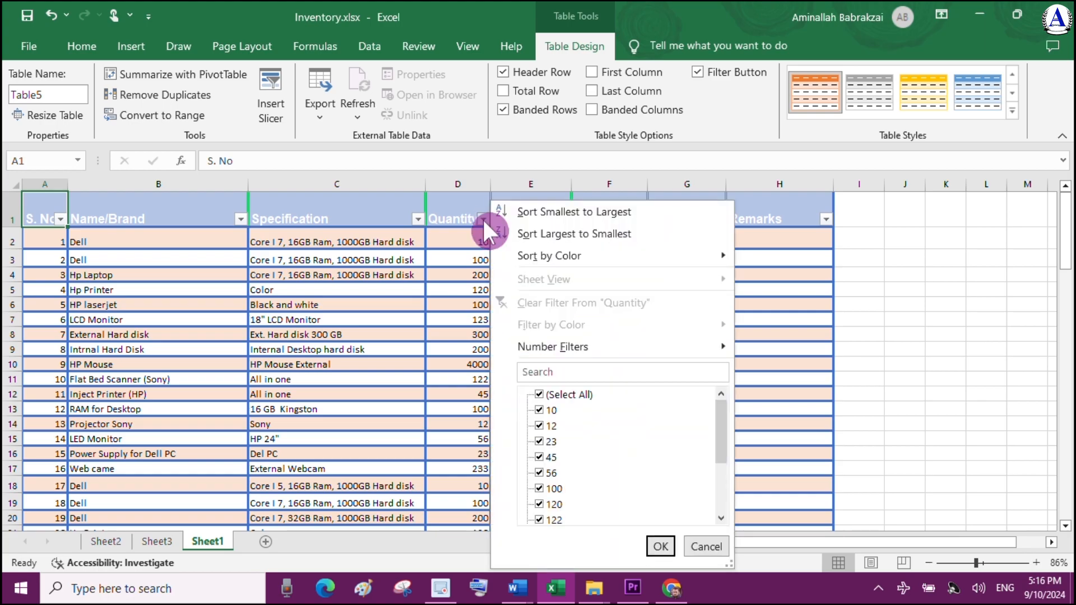
pyautogui.click(483, 220)
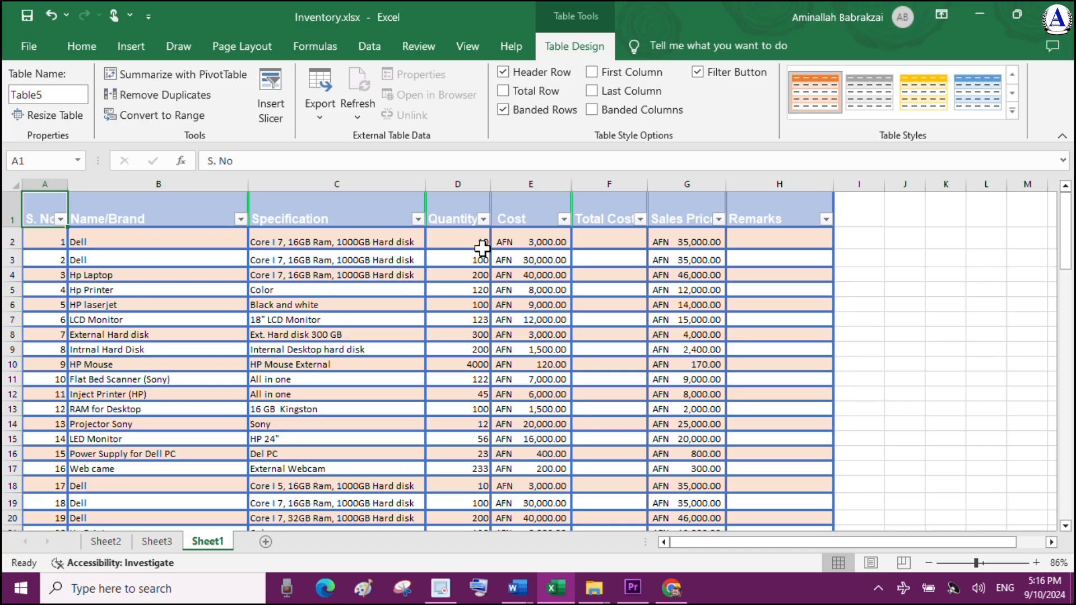
# Sort the inventory table by the Cost column from largest to smallest.
pyautogui.click(563, 219)
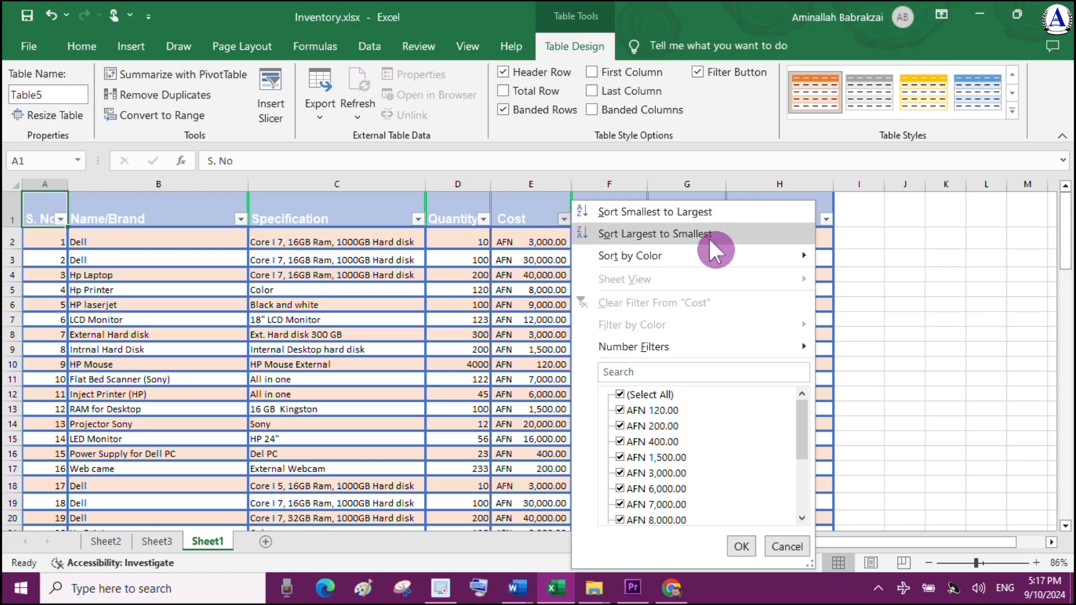
pyautogui.click(672, 236)
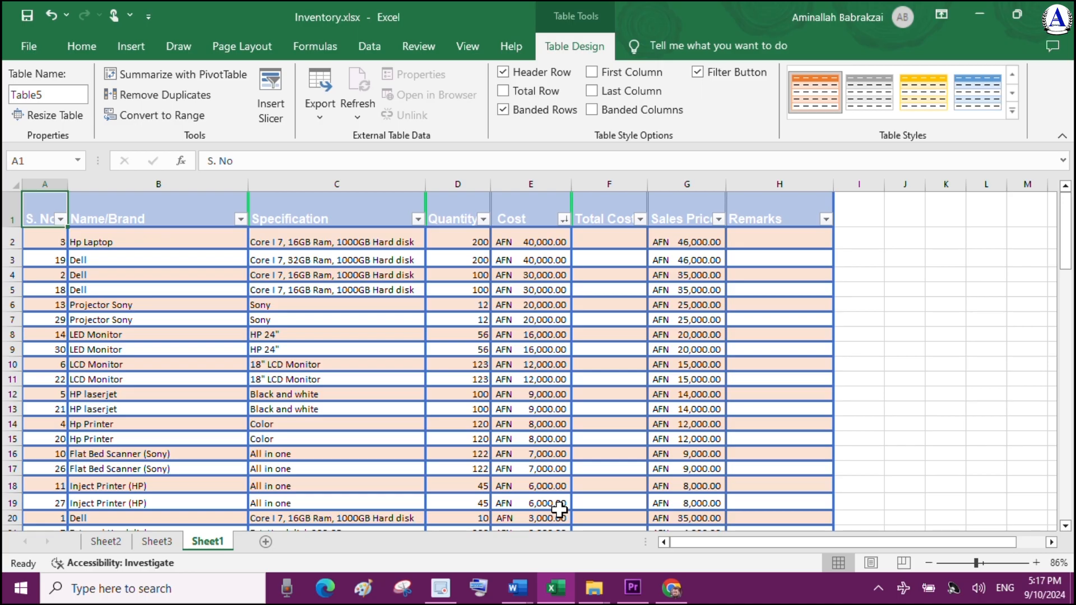
pyautogui.click(546, 242)
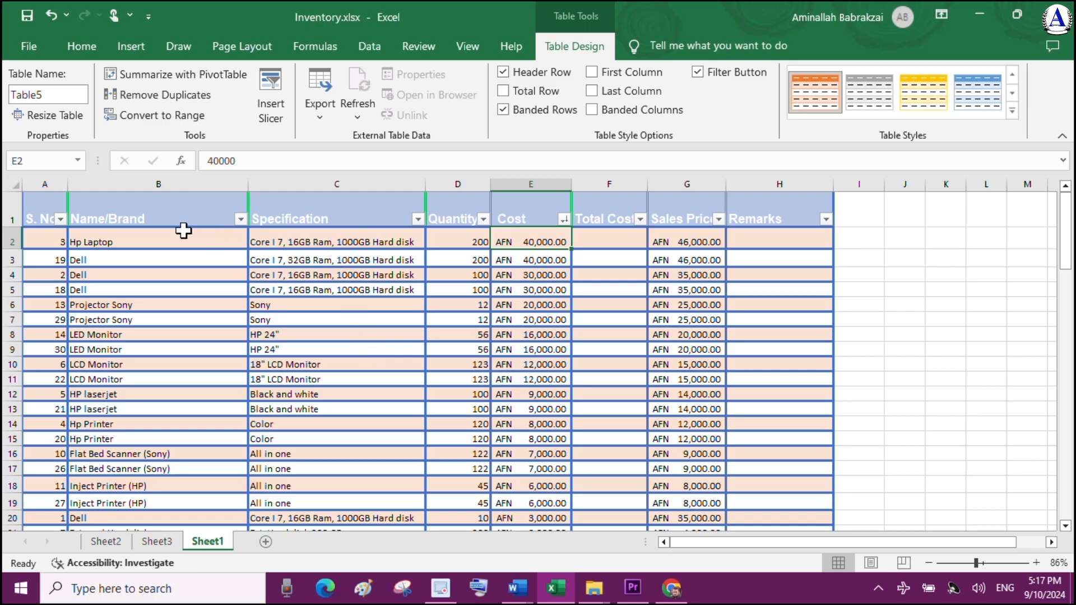
# Filter the Name/Brand column with a text filter that shows only rows equal to Dell.
pyautogui.click(241, 219)
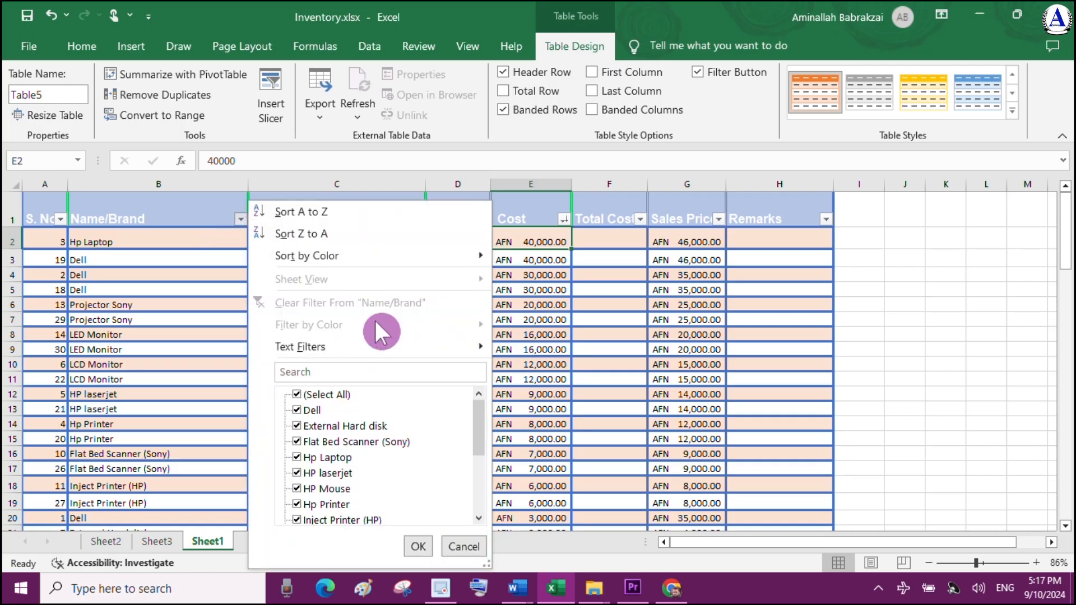
pyautogui.moveTo(314, 348)
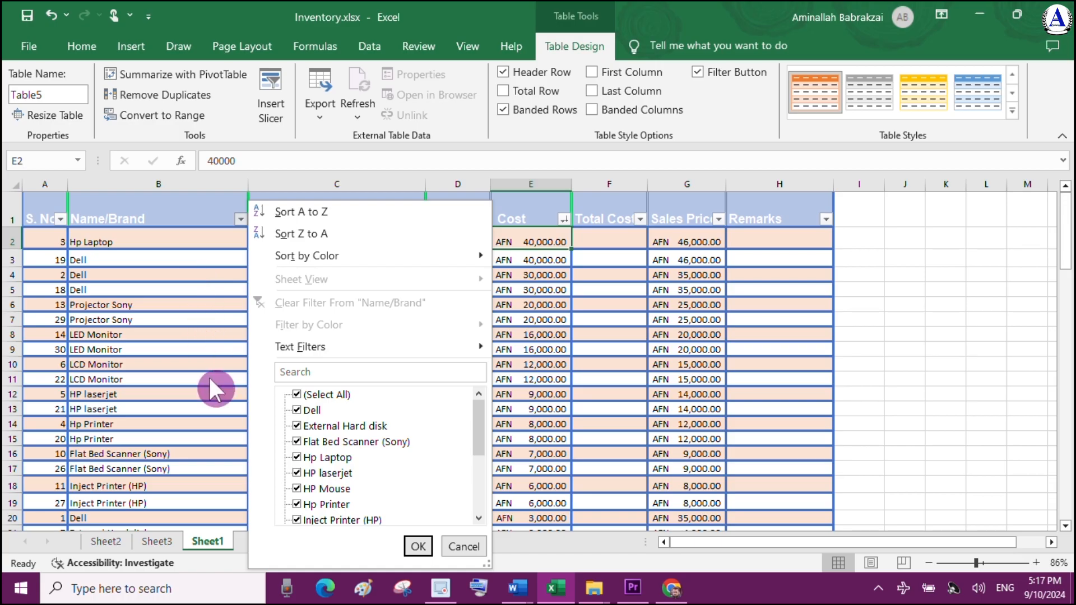
pyautogui.moveTo(489, 350)
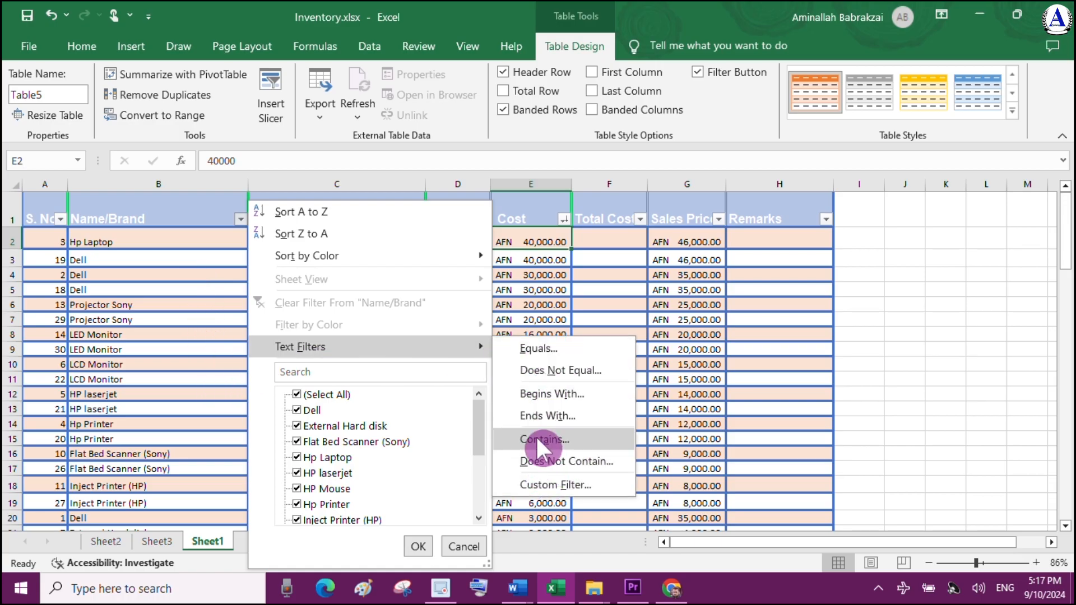
pyautogui.click(556, 349)
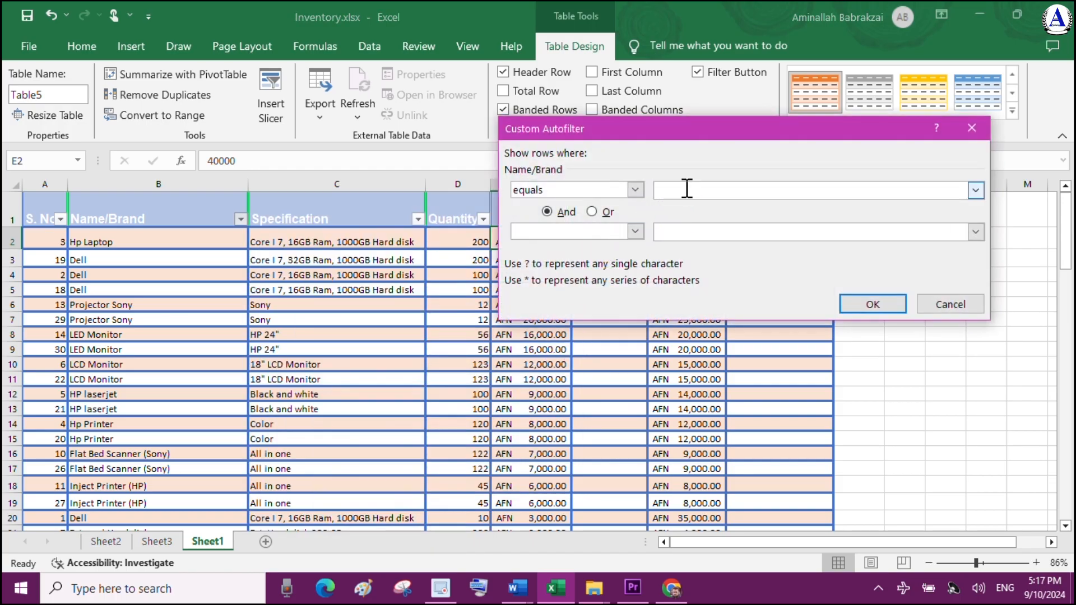
pyautogui.write('Dell')
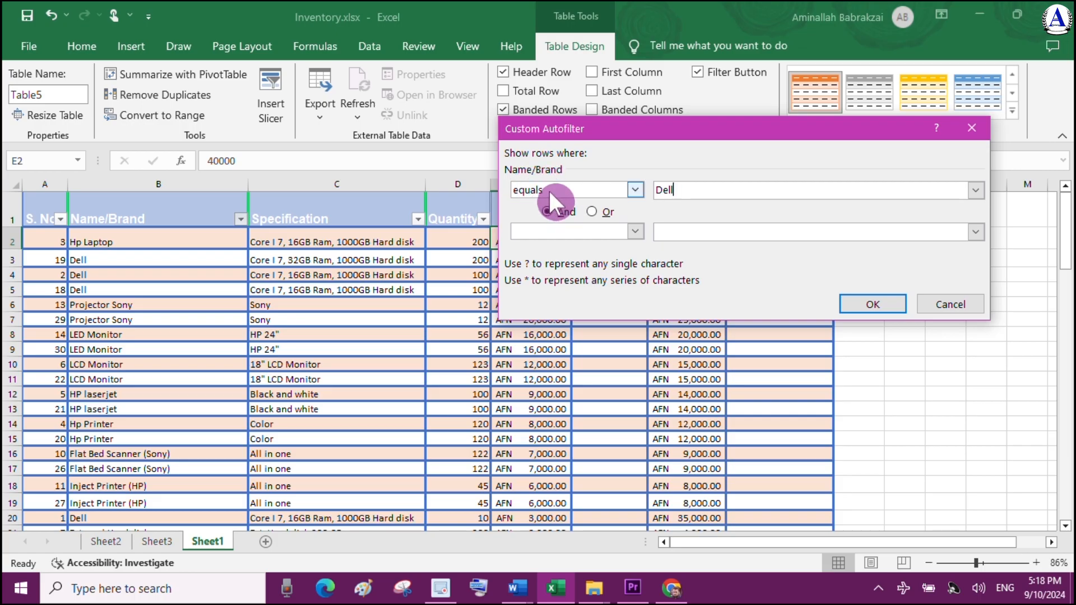
pyautogui.click(870, 303)
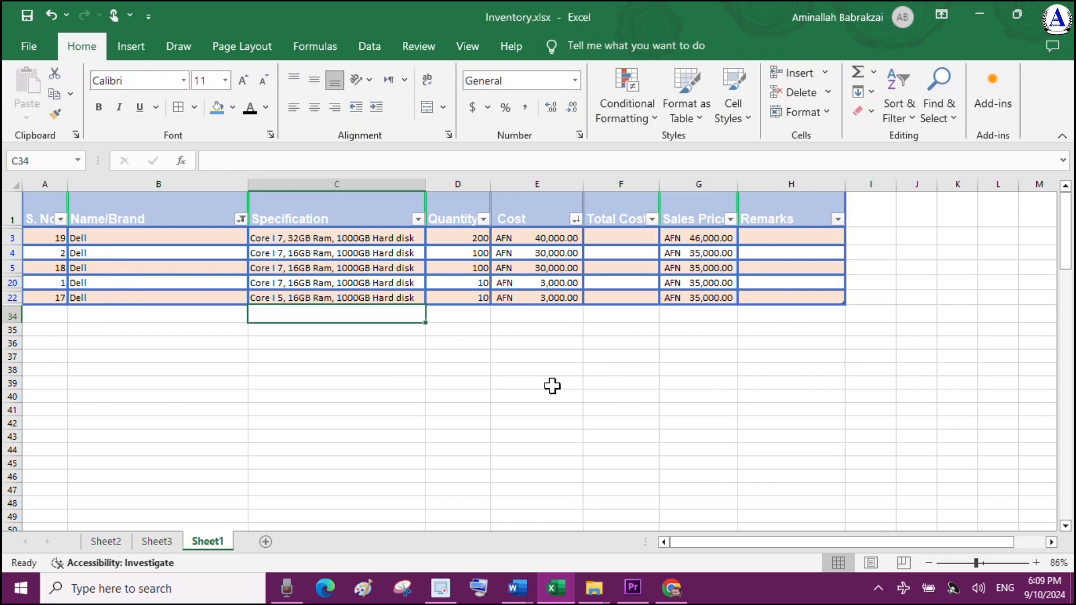
# Enter the label Total in cell B34 directly below the filtered Dell rows.
pyautogui.click(552, 386)
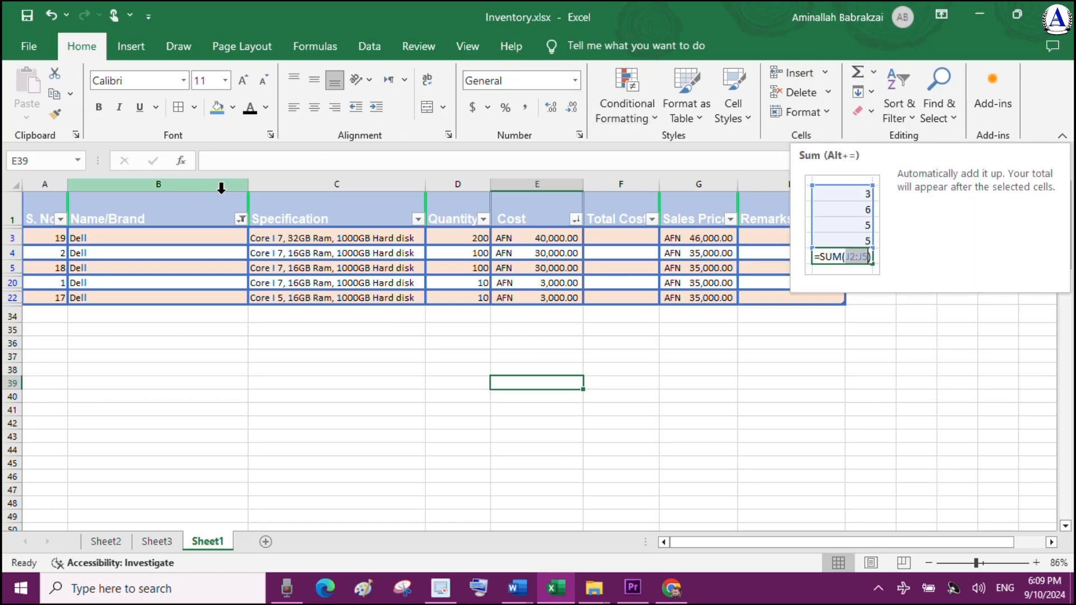
pyautogui.click(229, 318)
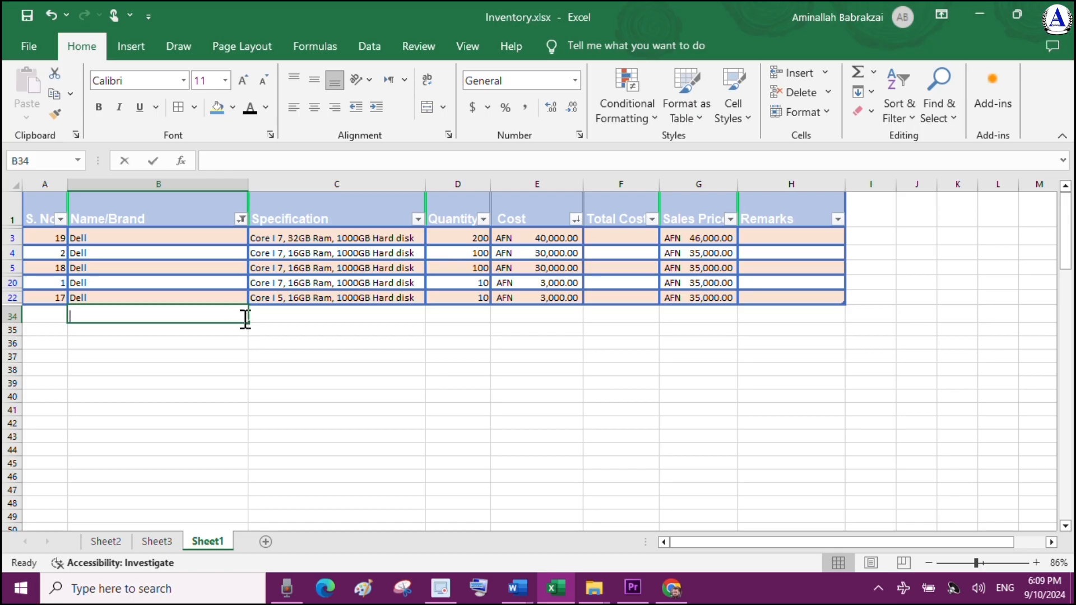
pyautogui.write('Toal')
pyautogui.press('BackSpace')
pyautogui.press('BackSpace')
pyautogui.write('tal')
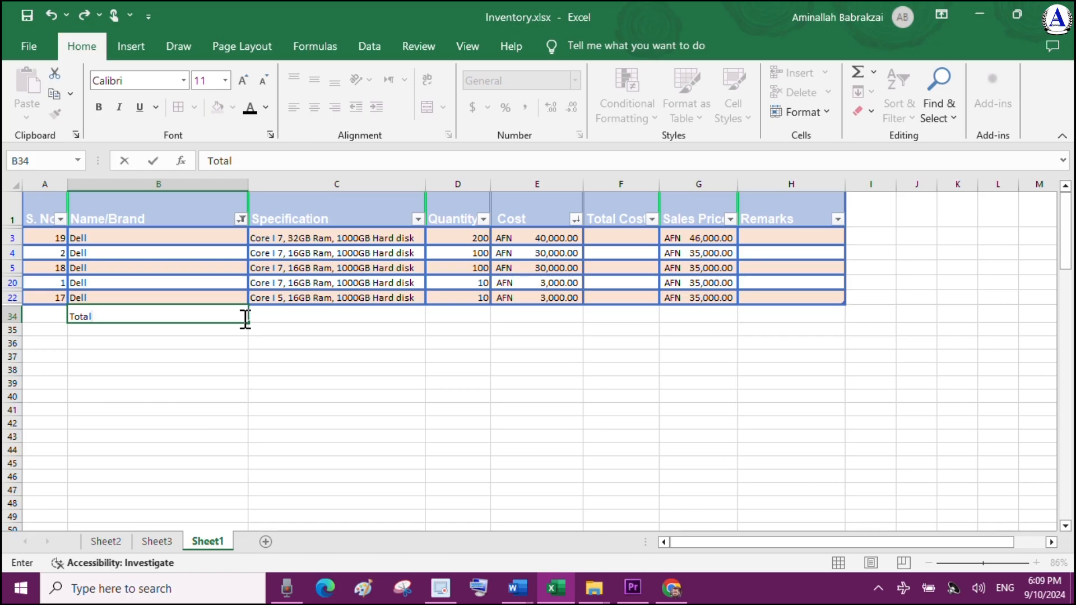
pyautogui.click(278, 325)
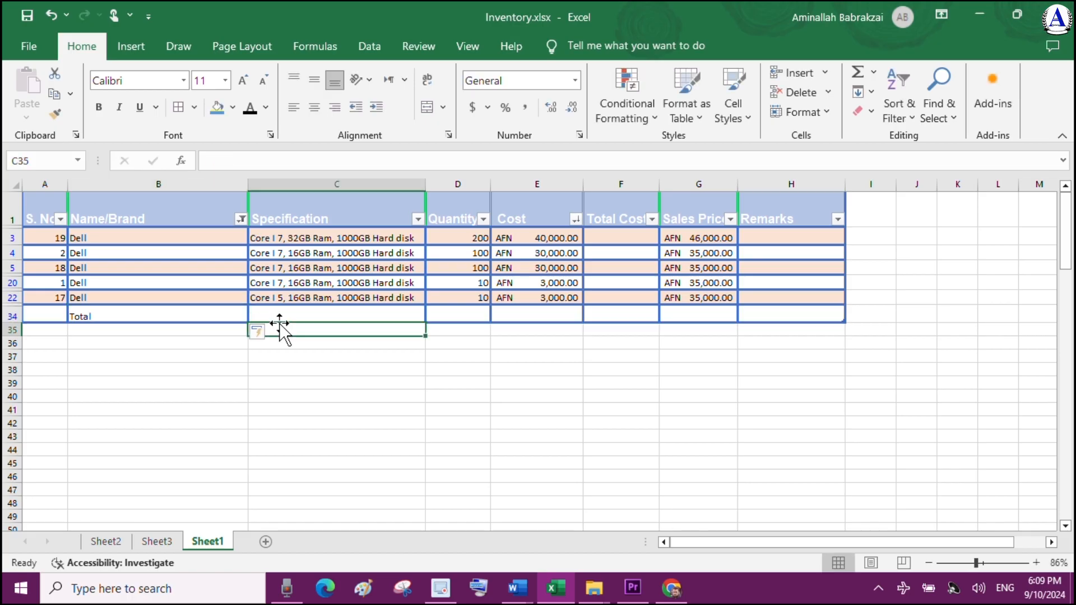
# Sum the filtered cost values in cell E34 with AutoSum and increase the result's font size to 14.
pyautogui.click(529, 313)
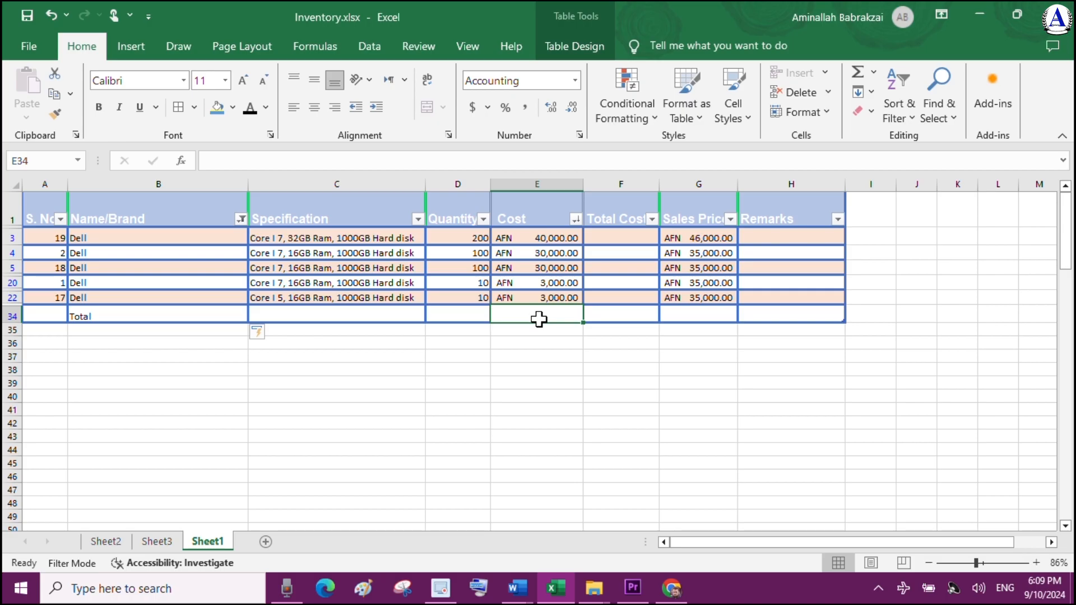
pyautogui.doubleClick(861, 70)
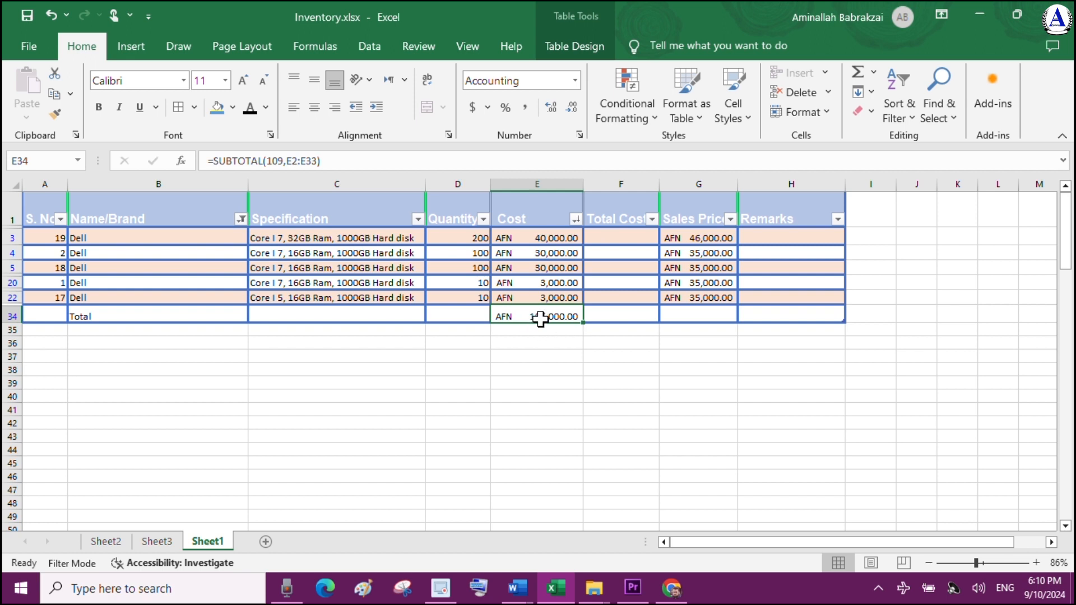
pyautogui.click(242, 81)
pyautogui.click(242, 81)
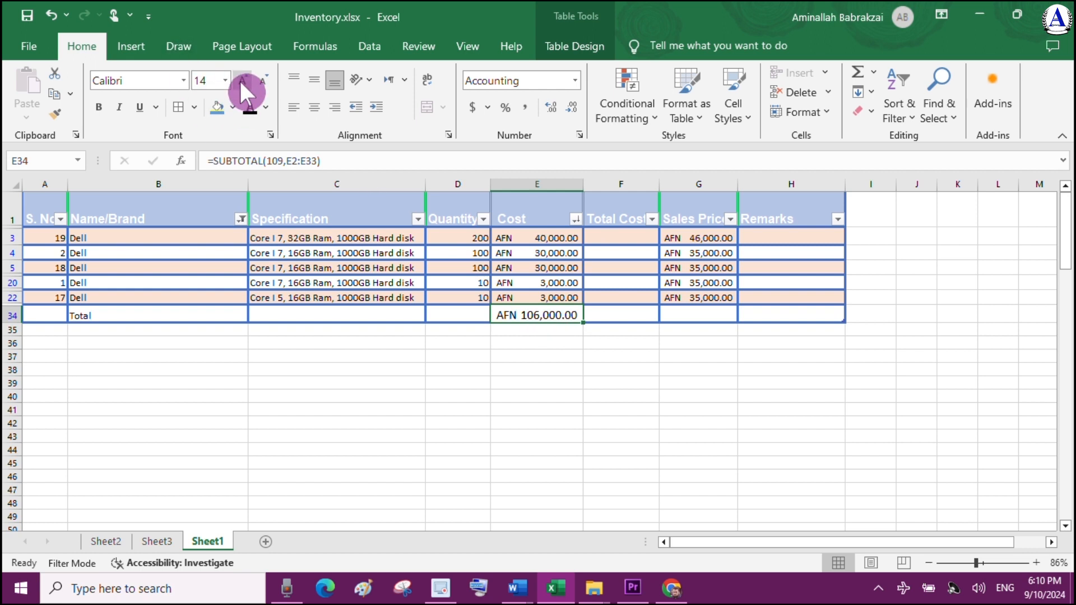
# Enlarge the font of the Total label in B34, and make both the label and the cost total in E34 bold.
pyautogui.click(117, 320)
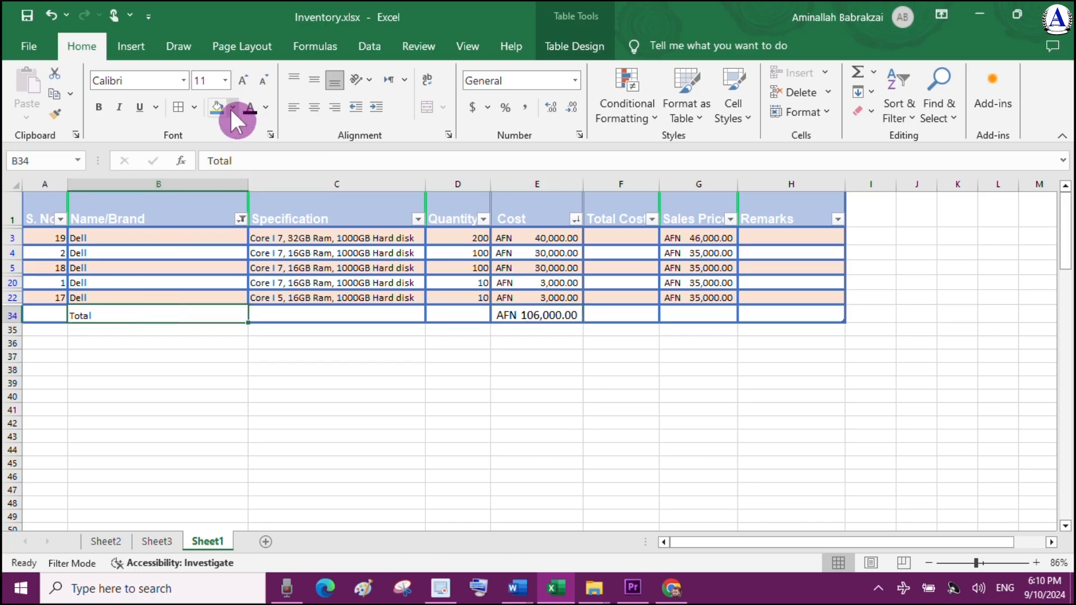
pyautogui.click(241, 79)
pyautogui.click(242, 79)
pyautogui.click(241, 80)
pyautogui.click(100, 107)
pyautogui.click(513, 319)
pyautogui.click(98, 106)
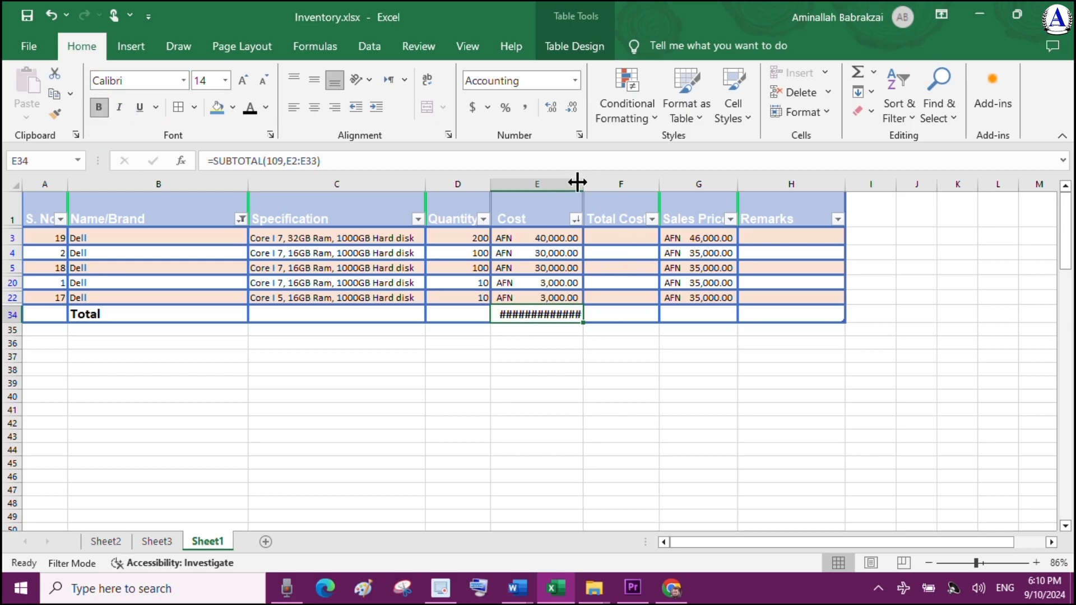
# Widen the Cost column to fit its total and increase the height of row 34.
pyautogui.moveTo(579, 183); pyautogui.dragTo(601, 183)
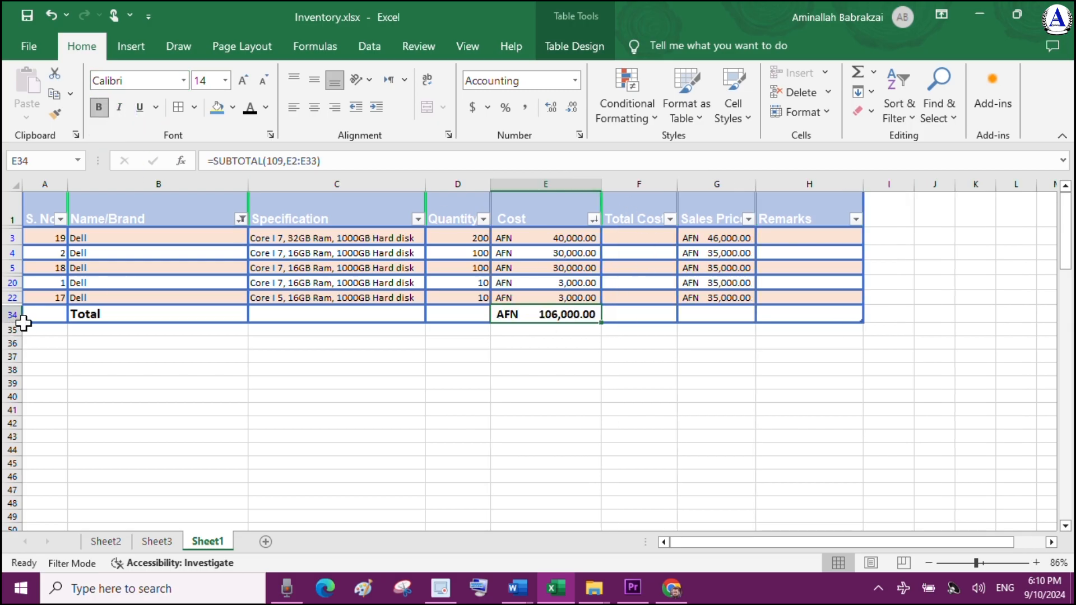
pyautogui.moveTo(24, 324); pyautogui.dragTo(25, 337)
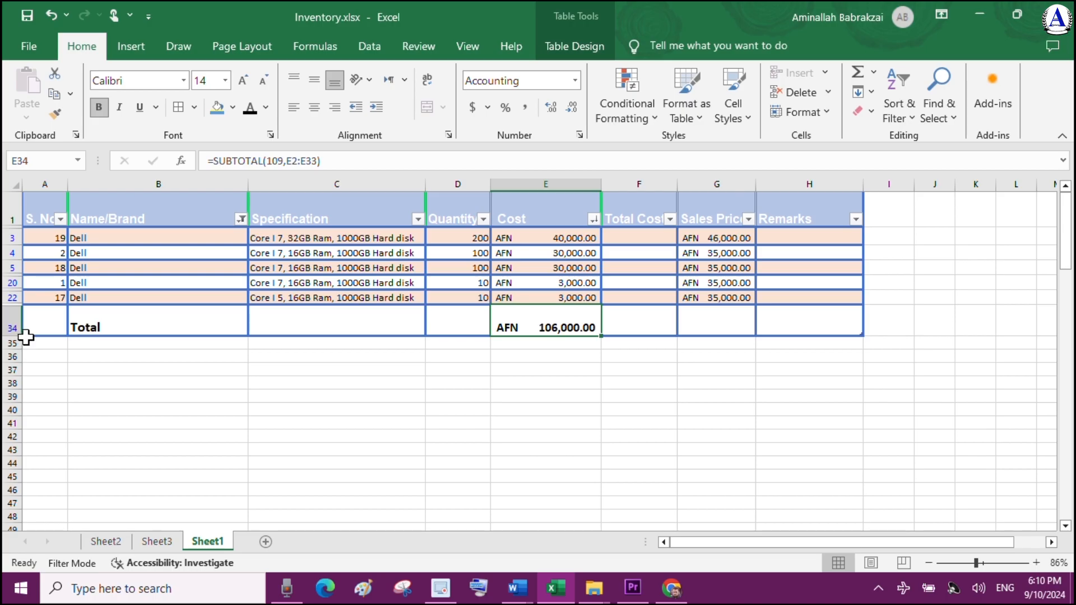
# Select the Sales Price cell G34 in the Total row.
pyautogui.click(719, 325)
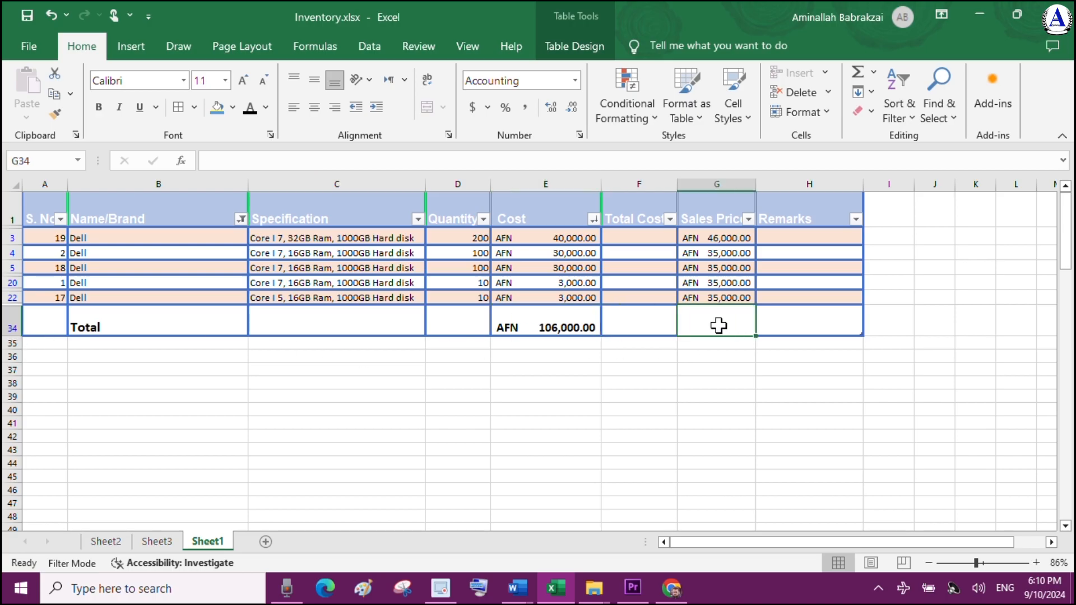